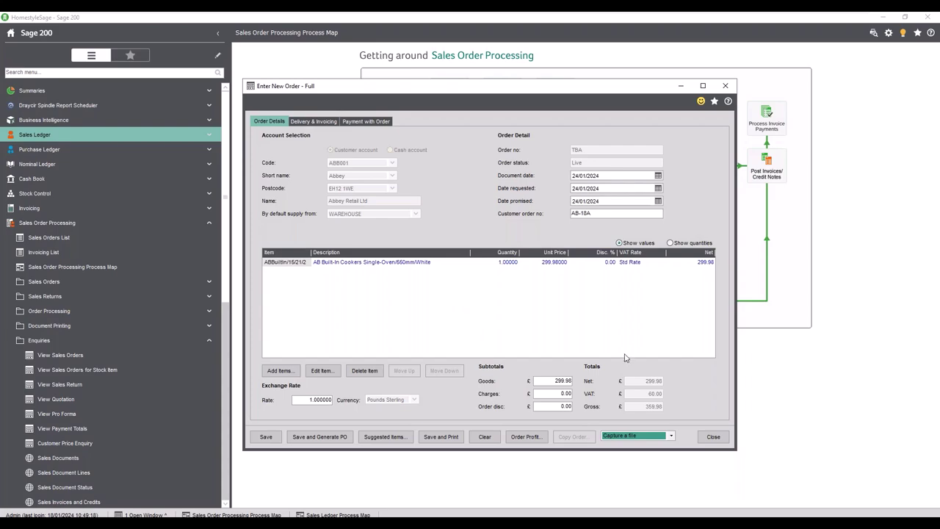
Save the Abbey Retail sales order with "Capture a file" as the follow-up action and accept its confirmations
click(670, 437)
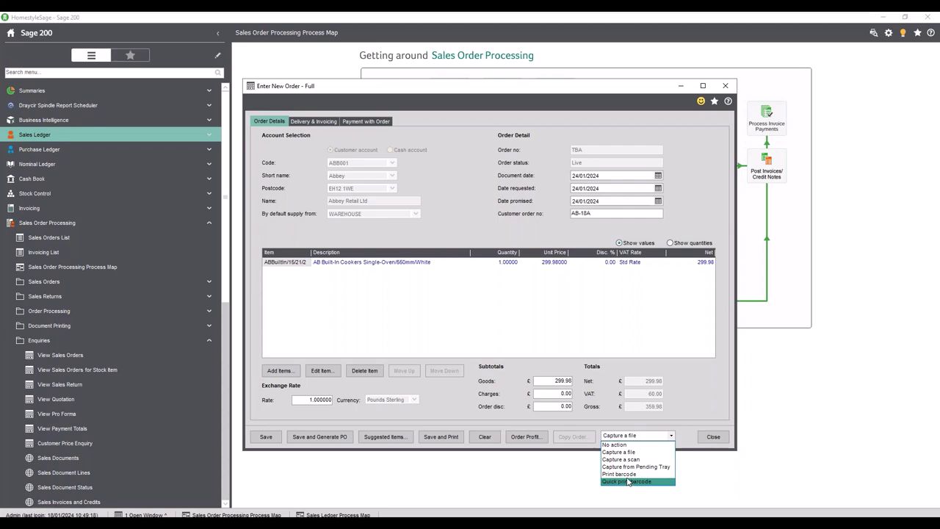
click(633, 453)
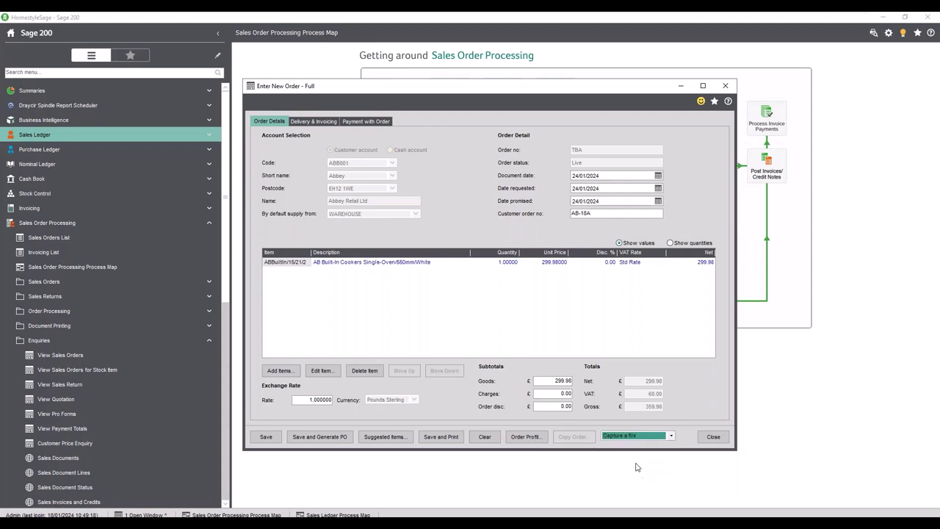
click(268, 439)
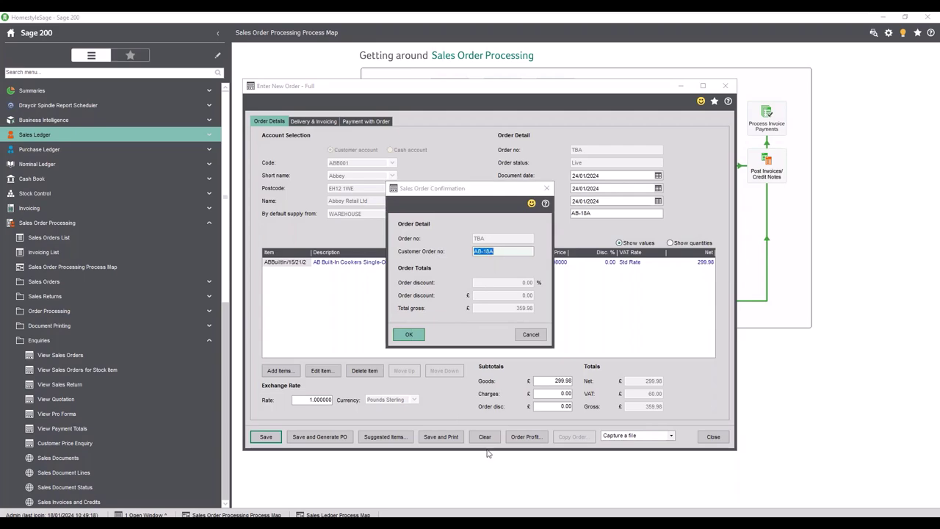
key(Return)
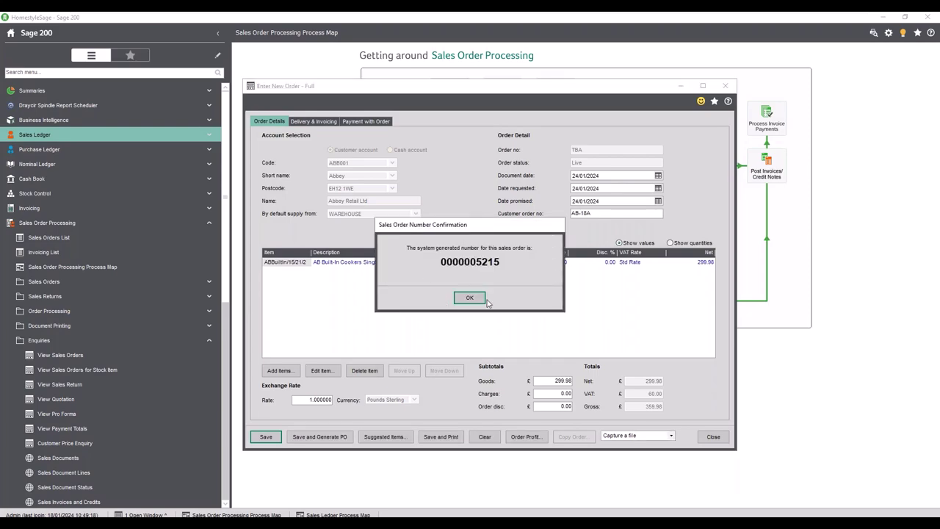
click(463, 297)
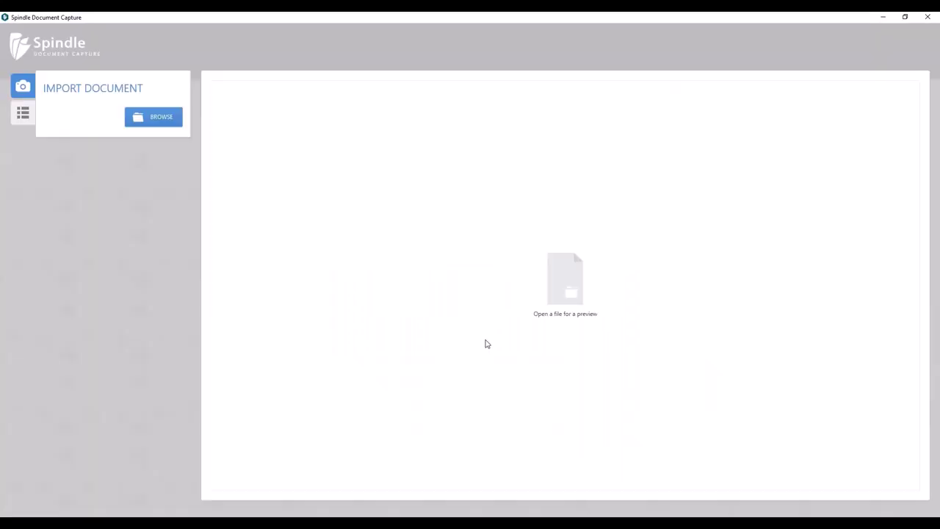
Bring the purchase order PDF attached to Outlook's "New Order Request" inbox email into Spindle Document Capture
click(906, 18)
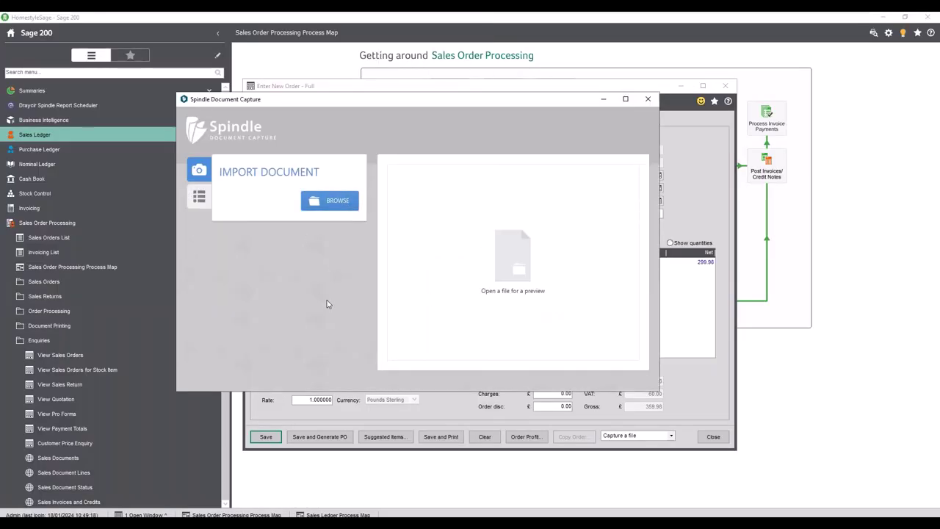
mouse_move(59, 523)
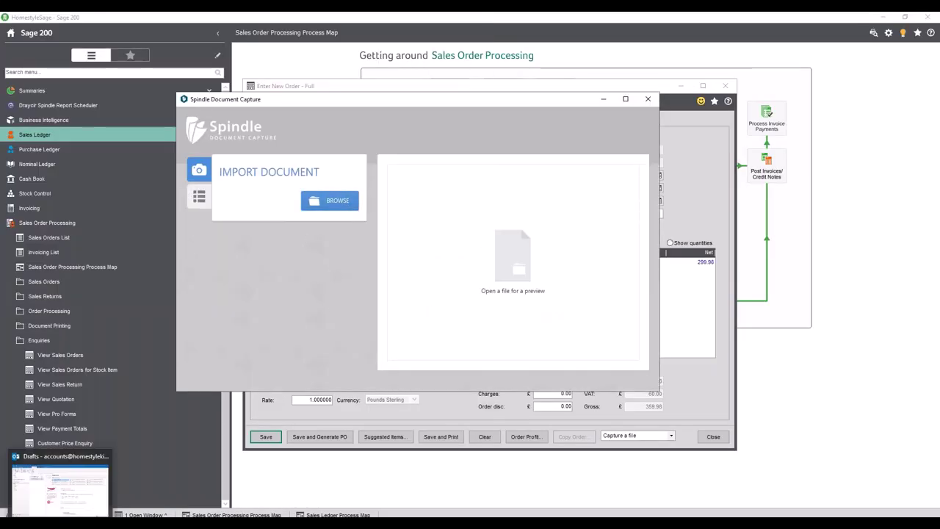
click(59, 488)
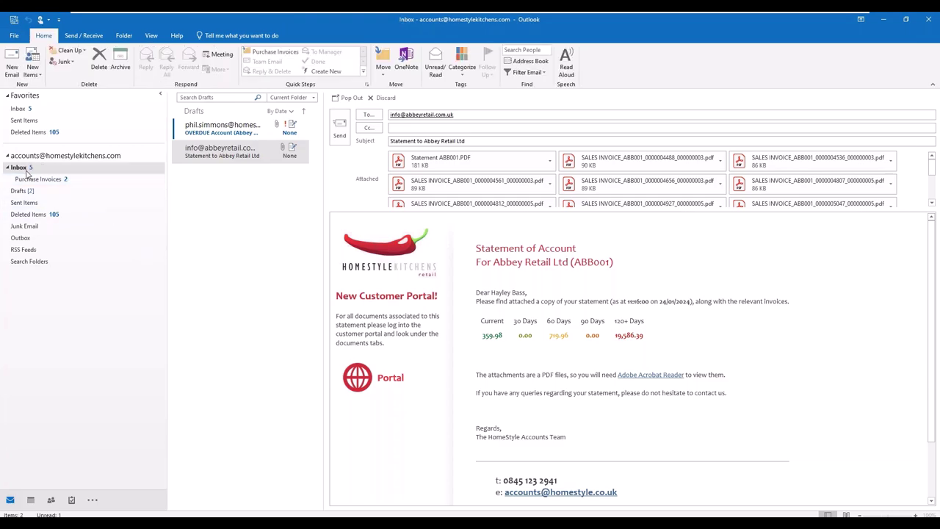
click(103, 236)
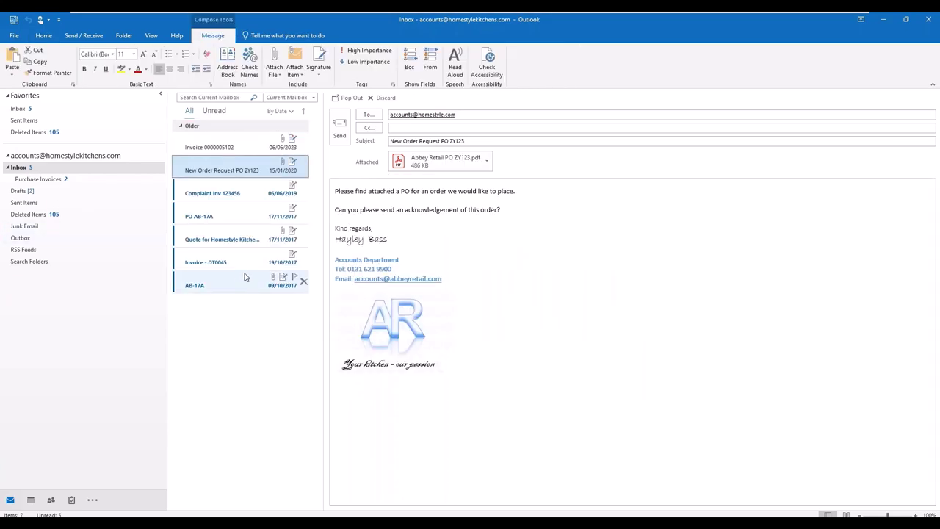
click(905, 20)
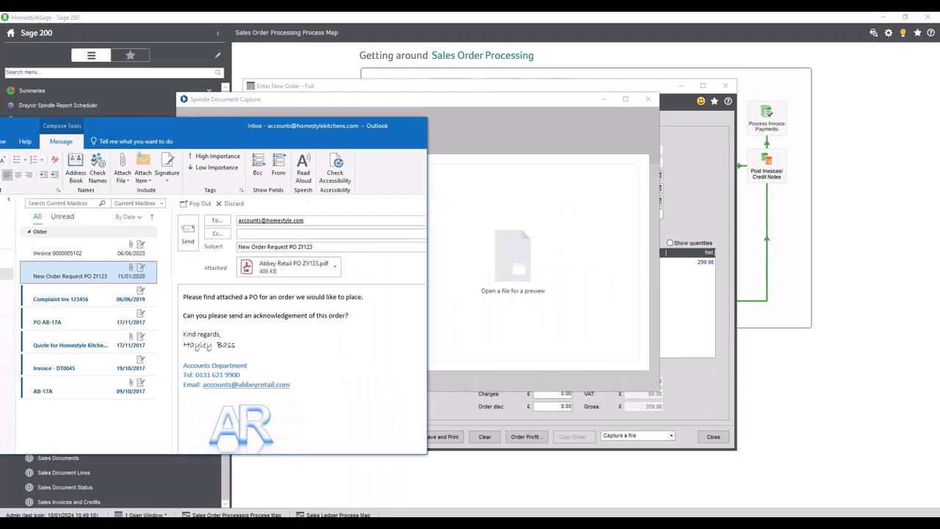
drag(302, 275, 532, 291)
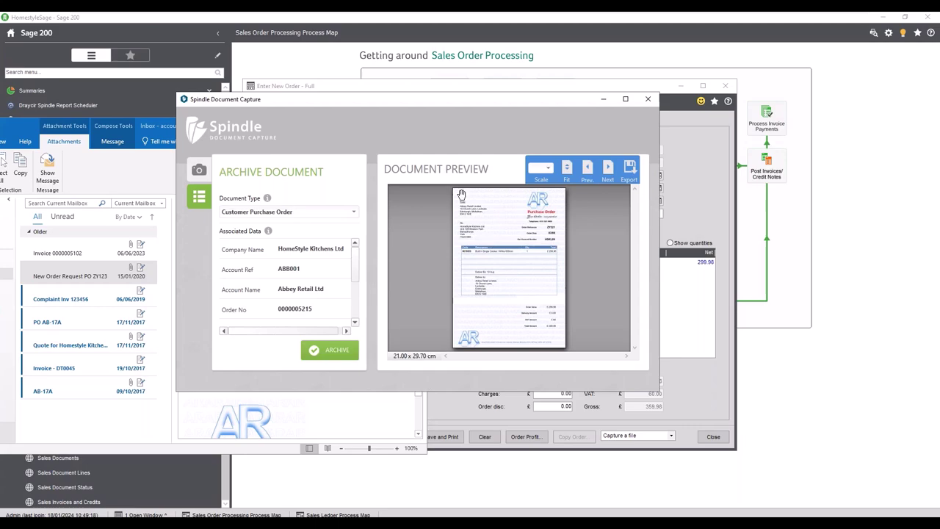
Archive the captured PDF as a Customer Purchase Order, and close the capture and order entry windows
click(624, 98)
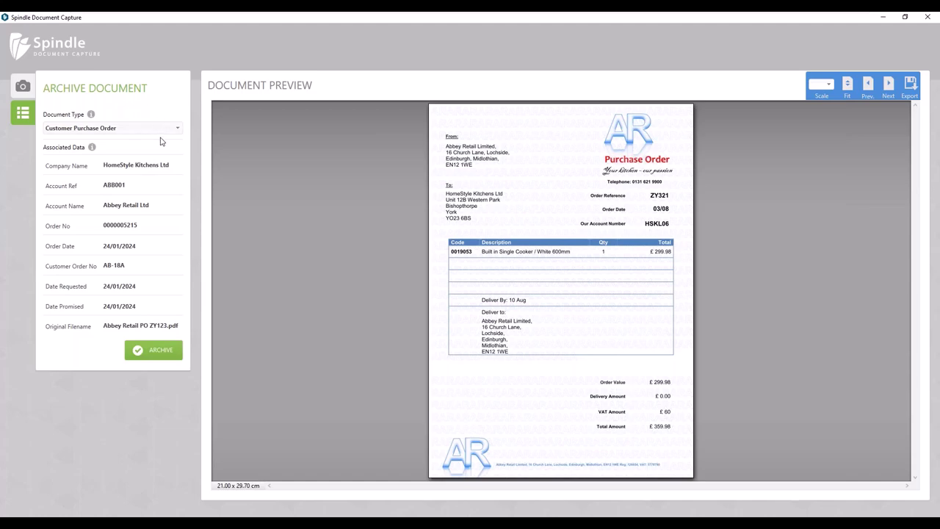
click(161, 132)
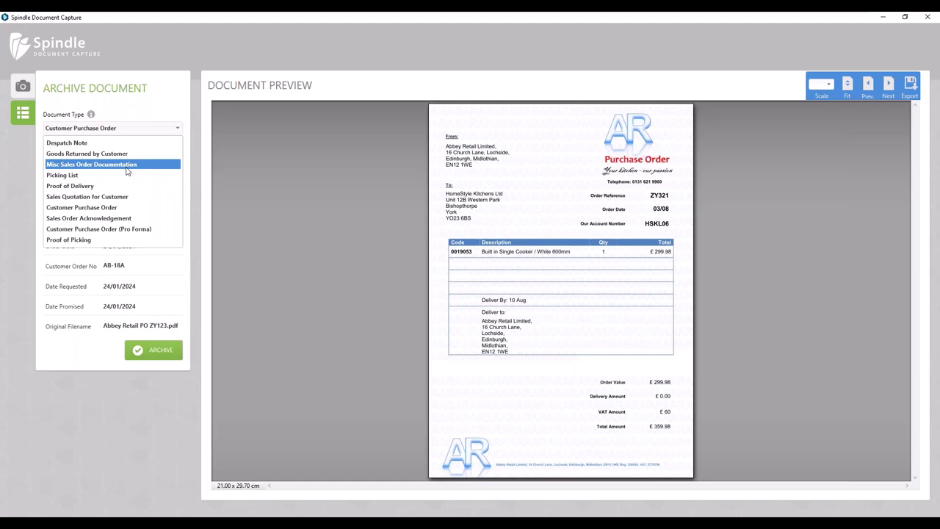
click(180, 92)
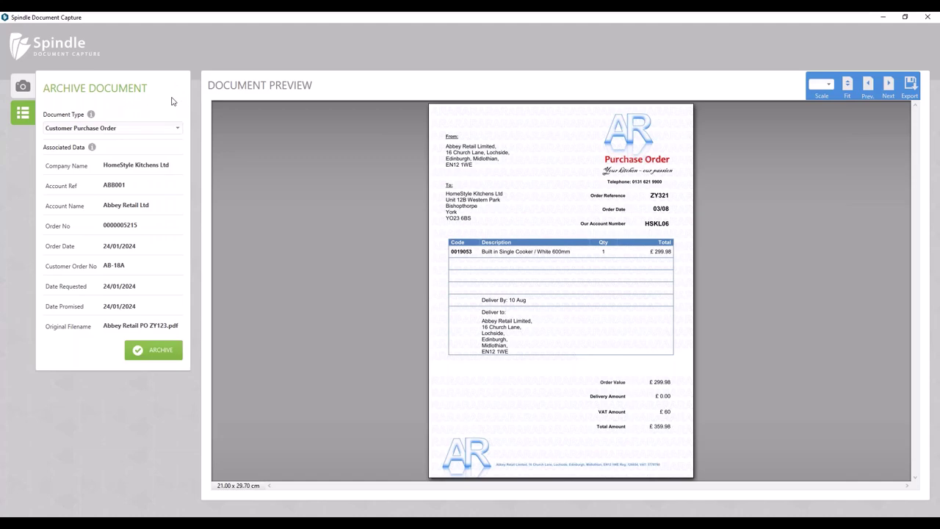
click(165, 351)
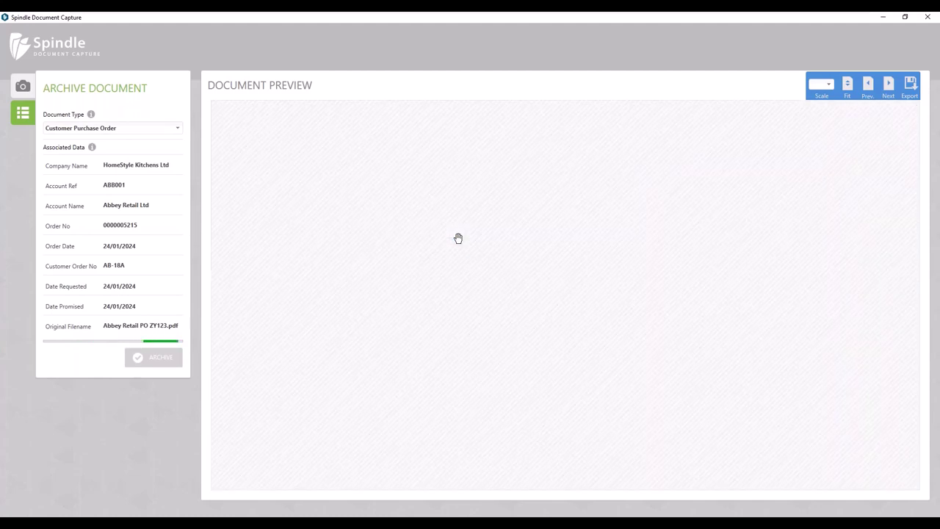
click(928, 18)
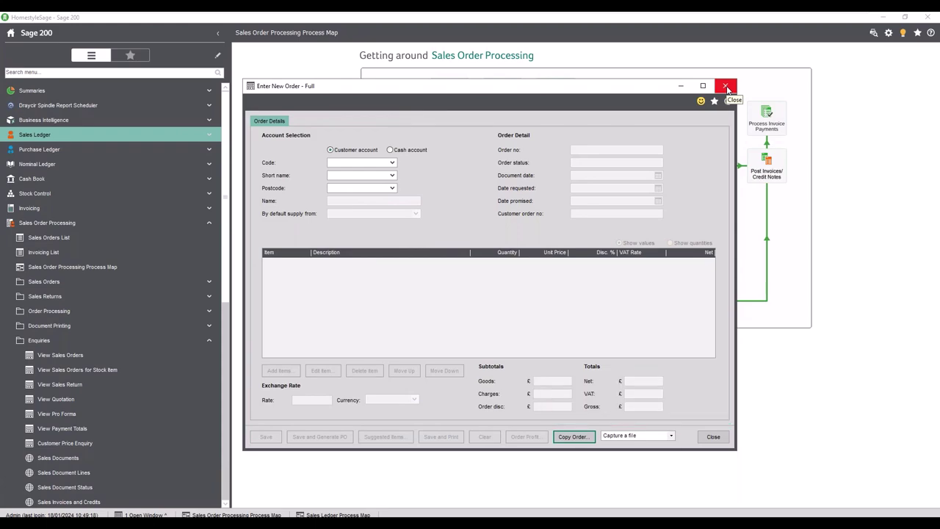
click(726, 87)
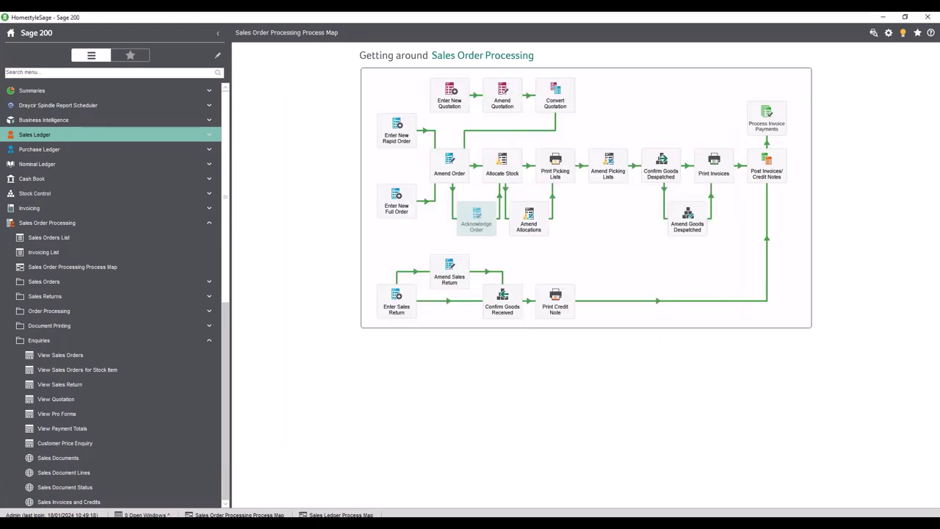
Print the order acknowledgement for the single newly saved order to the Spindle Pro Auto printer
click(476, 218)
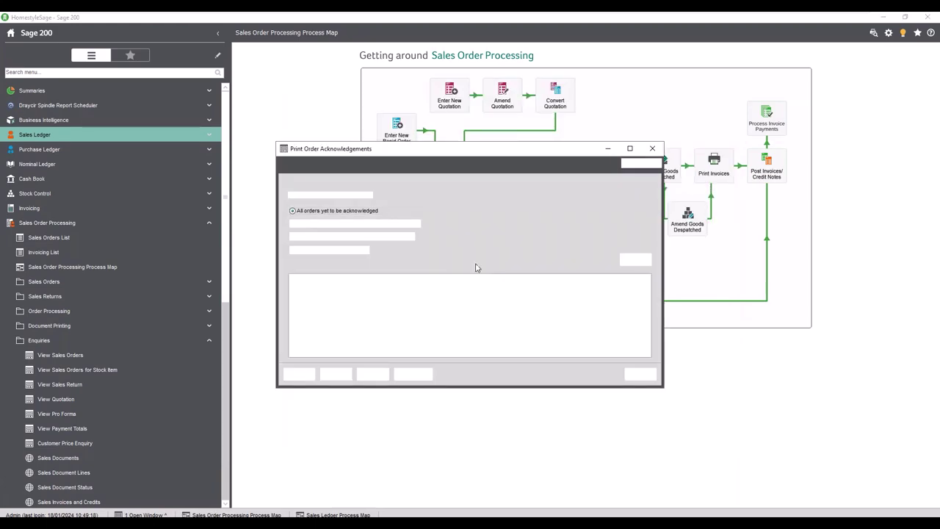
click(292, 250)
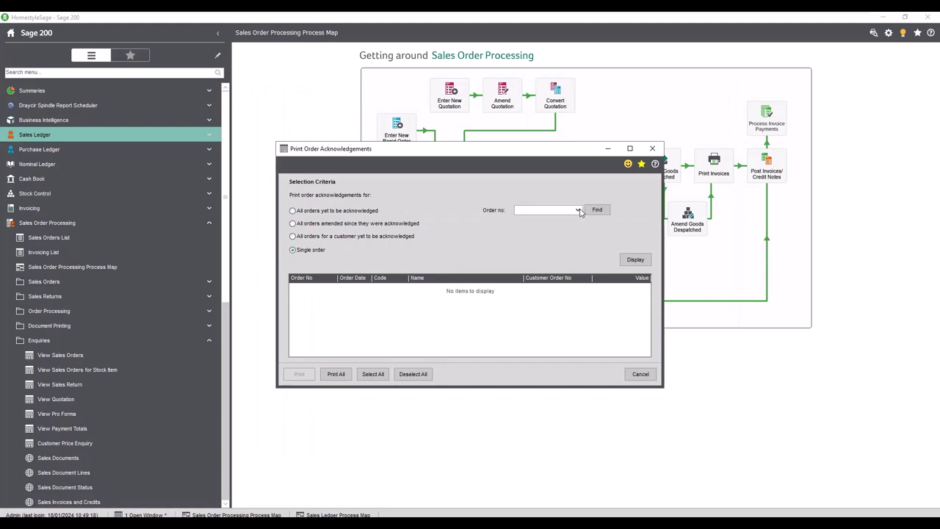
click(578, 210)
click(531, 220)
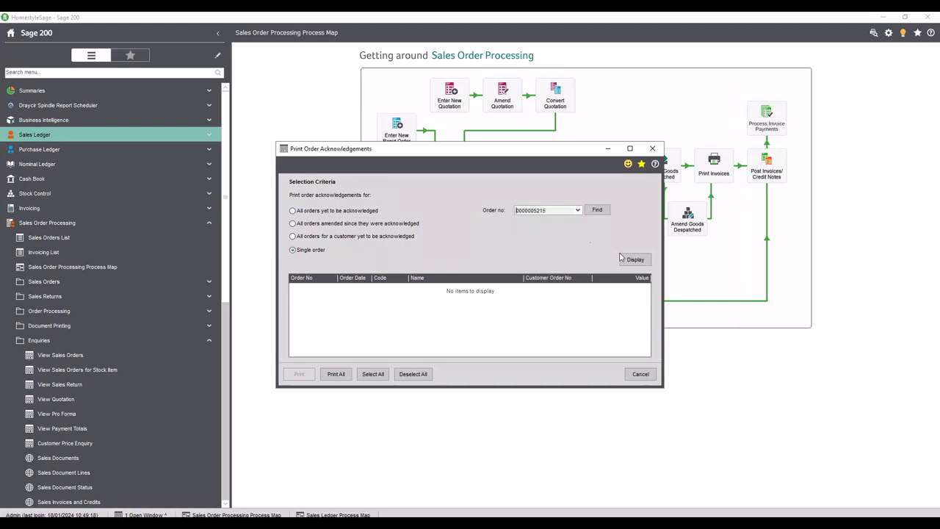
click(636, 259)
click(301, 376)
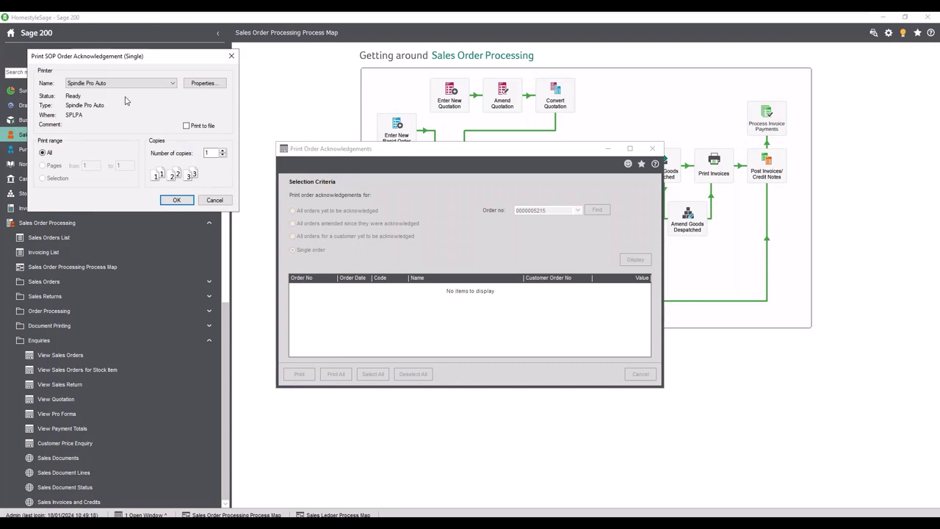
click(102, 87)
click(176, 200)
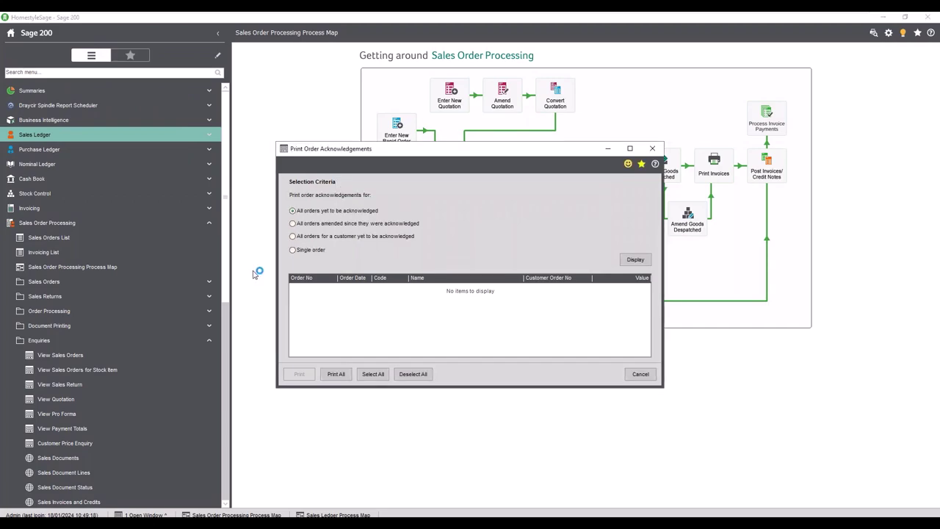
click(652, 148)
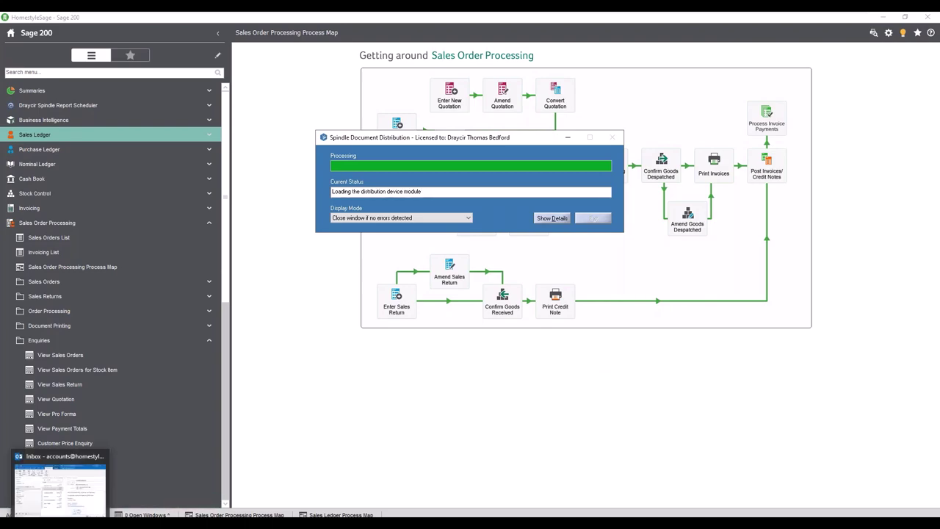
Switch to Outlook and view the newly generated sales order email for Abbey Retail Ltd in Drafts
click(64, 506)
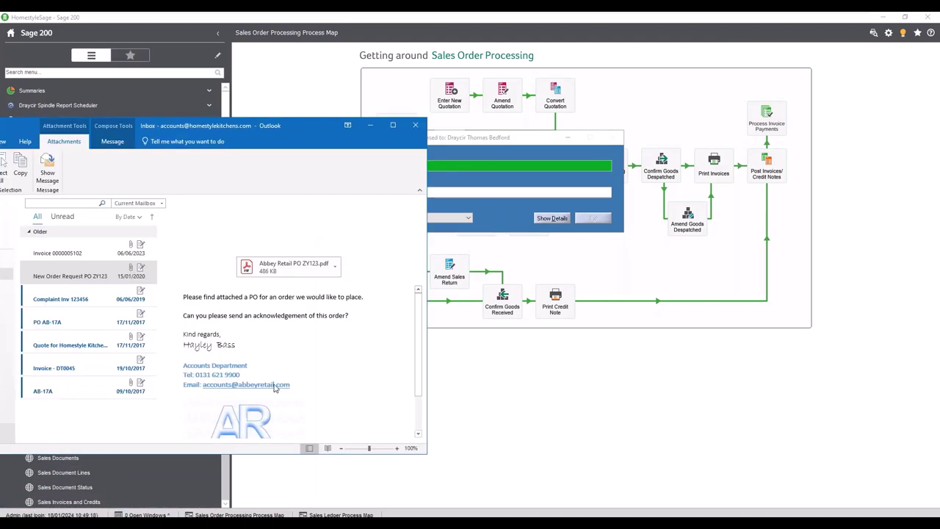
click(393, 125)
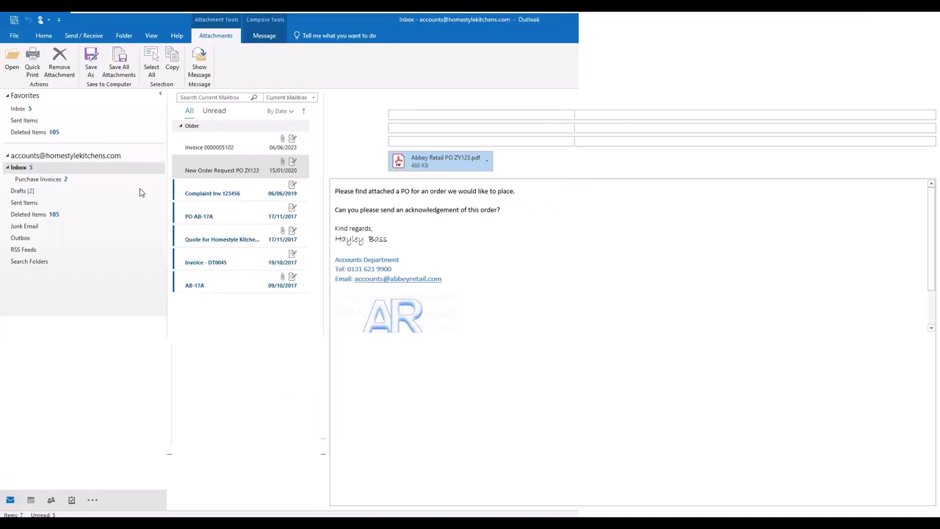
click(22, 190)
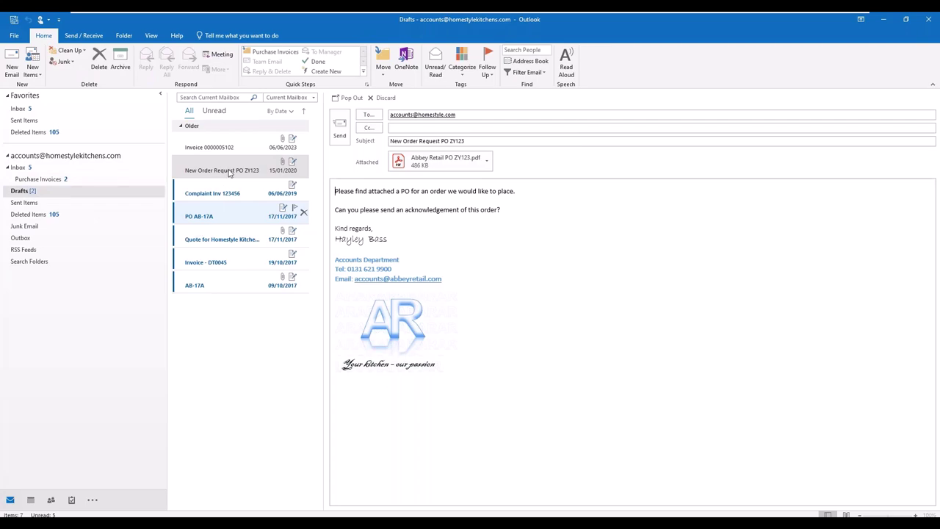
click(226, 130)
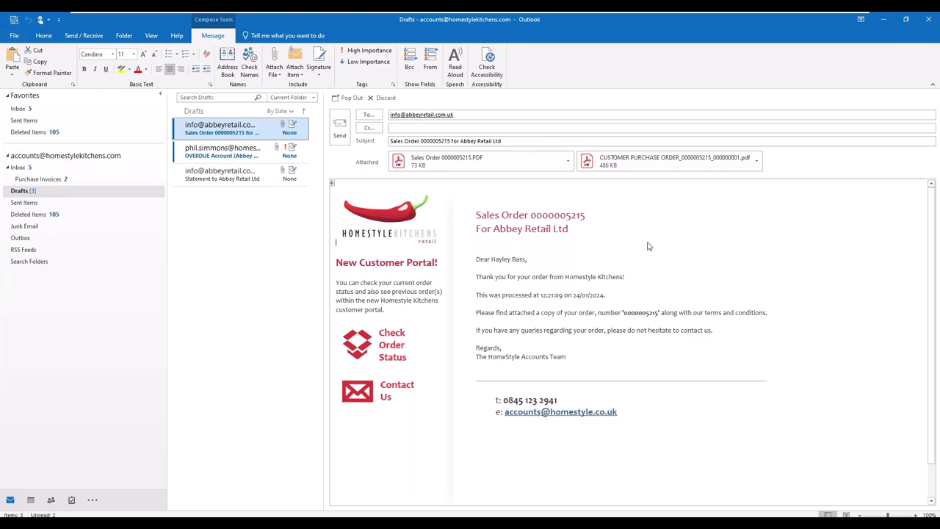
Open the draft's attached Sales Order PDF, review the acknowledgement, totals and terms pages, and close it
click(484, 165)
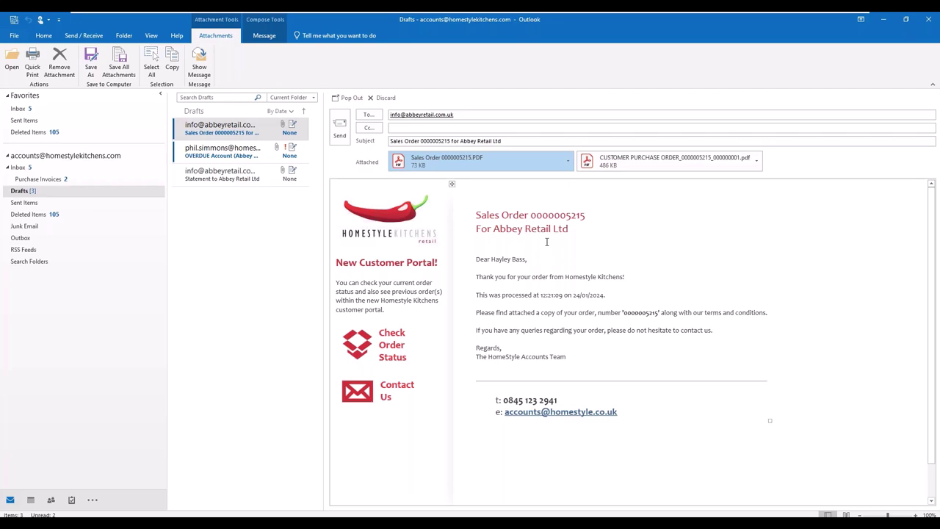
key(Return)
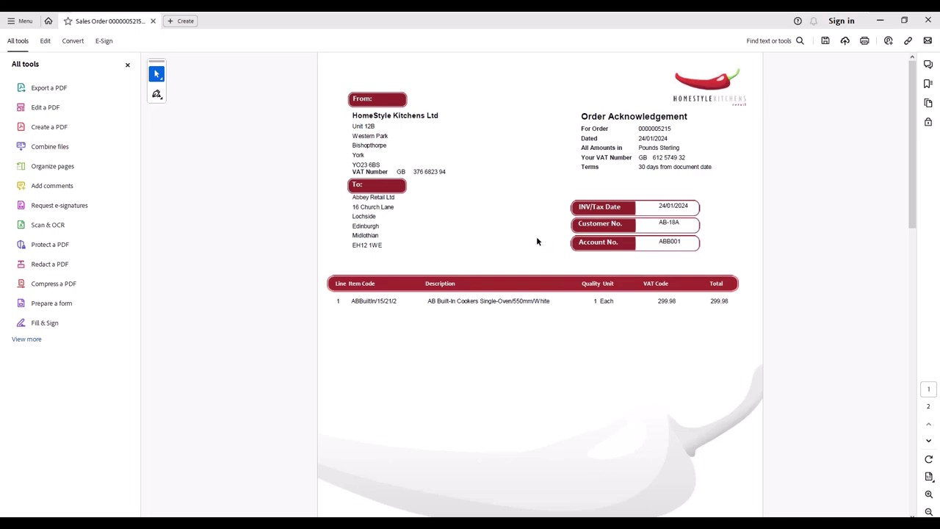
scroll(536, 240, down, 4)
scroll(534, 241, down, 5)
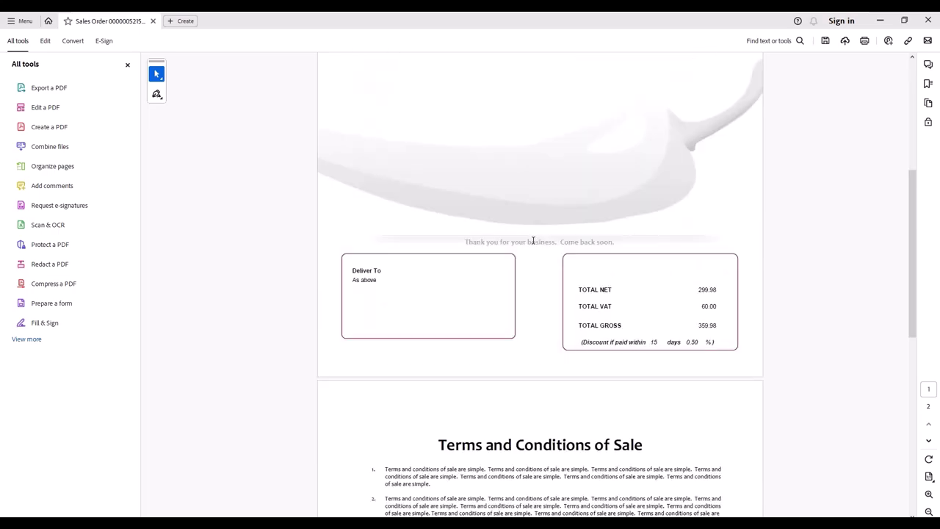
scroll(533, 241, down, 3)
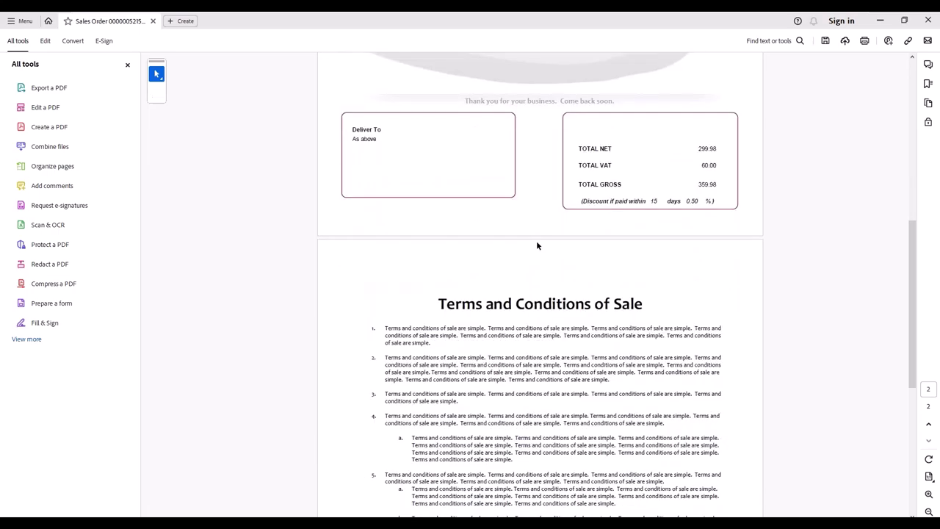
click(930, 22)
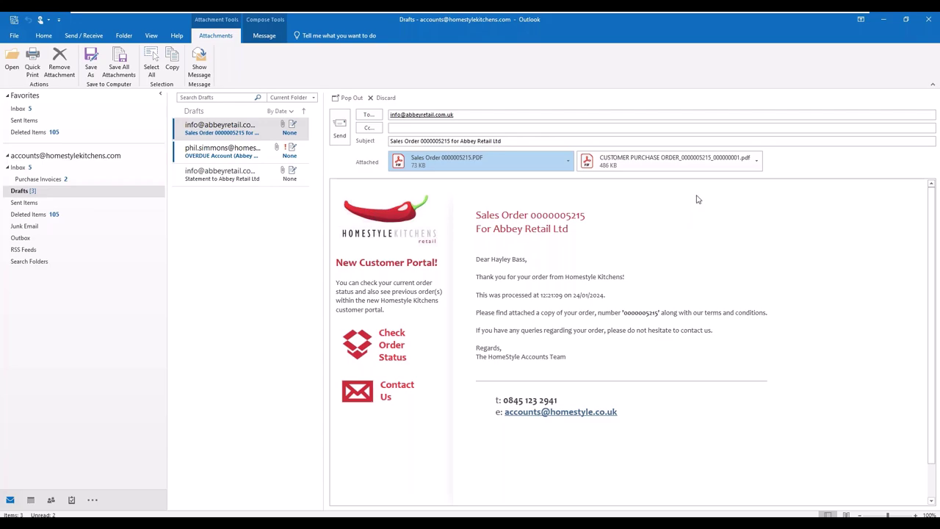
Switch to Sage 200, print the picking list for the single Abbey Retail order to Spindle Pro Auto, and close the picking list window
click(884, 19)
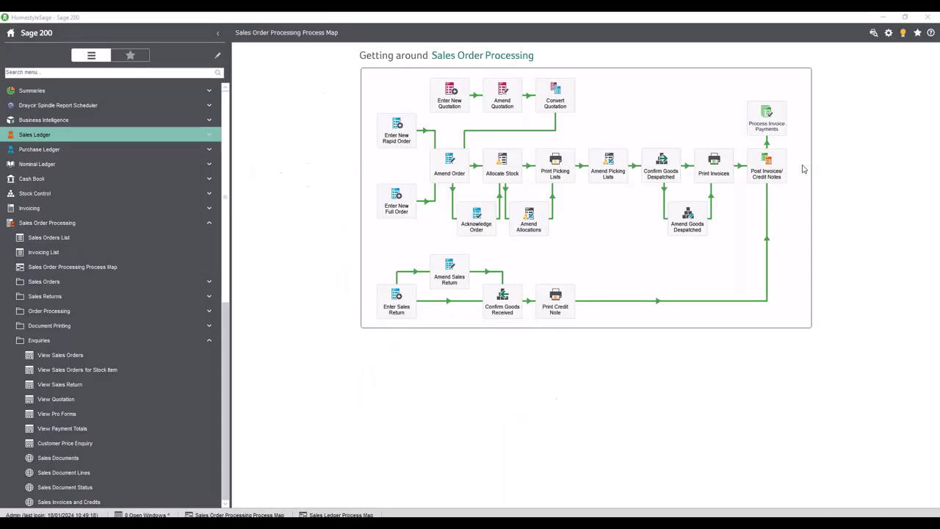
click(555, 174)
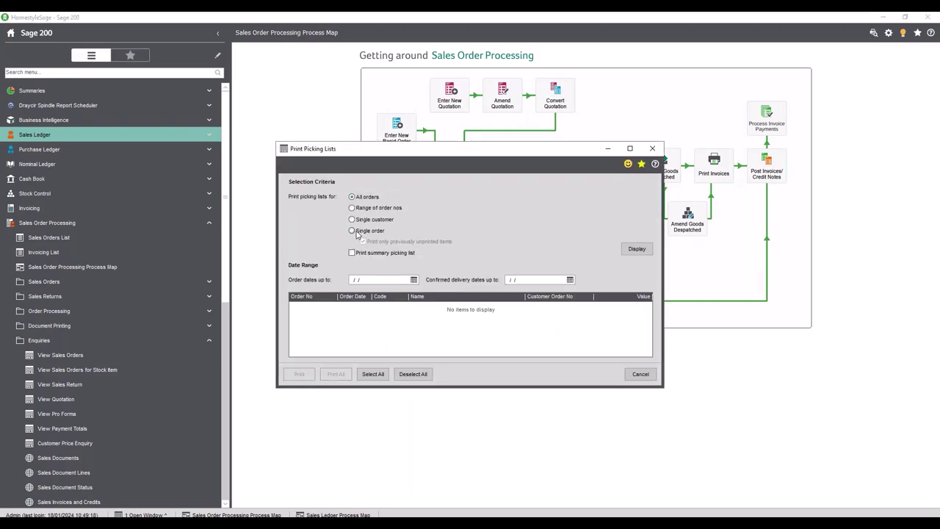
click(353, 230)
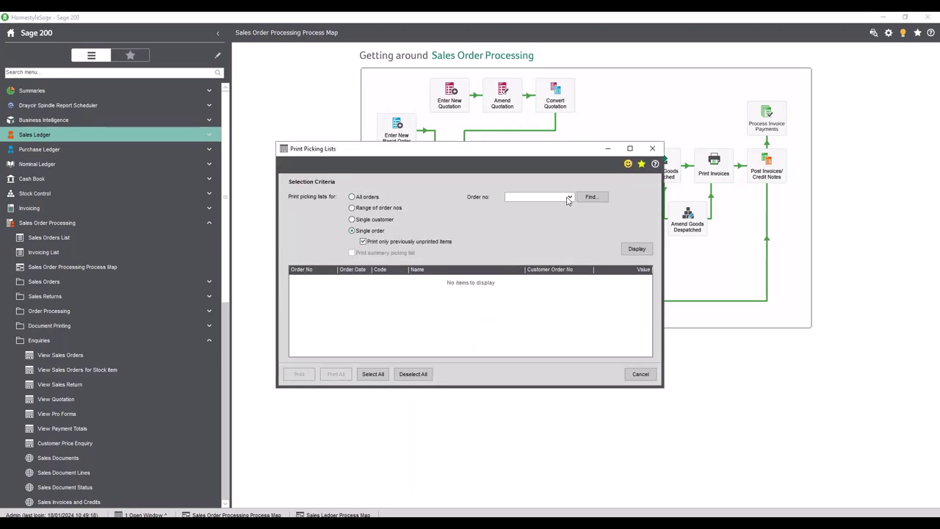
click(542, 196)
click(544, 208)
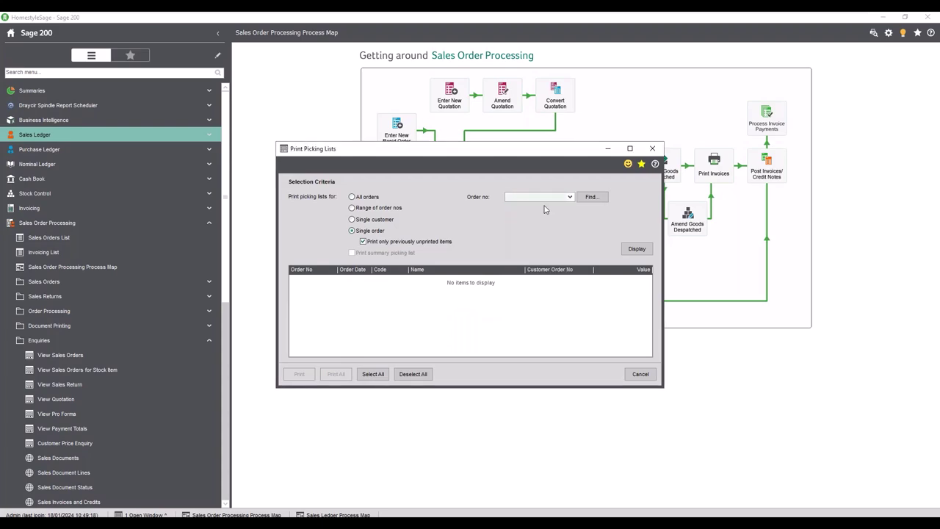
click(636, 249)
click(299, 374)
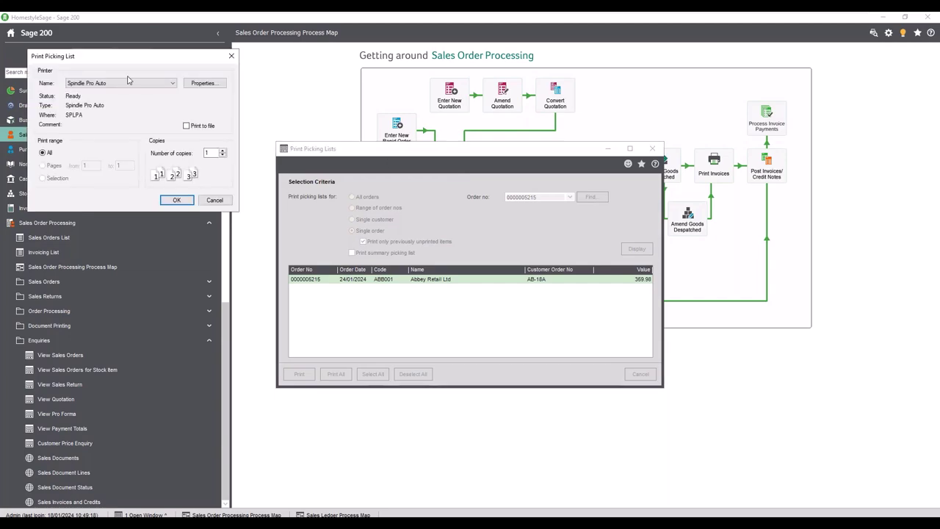
click(177, 201)
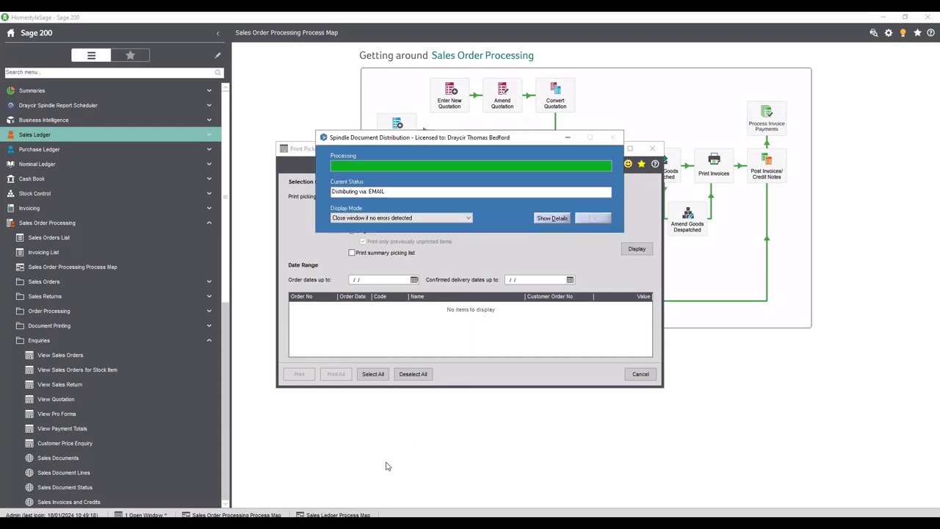
mouse_move(59, 525)
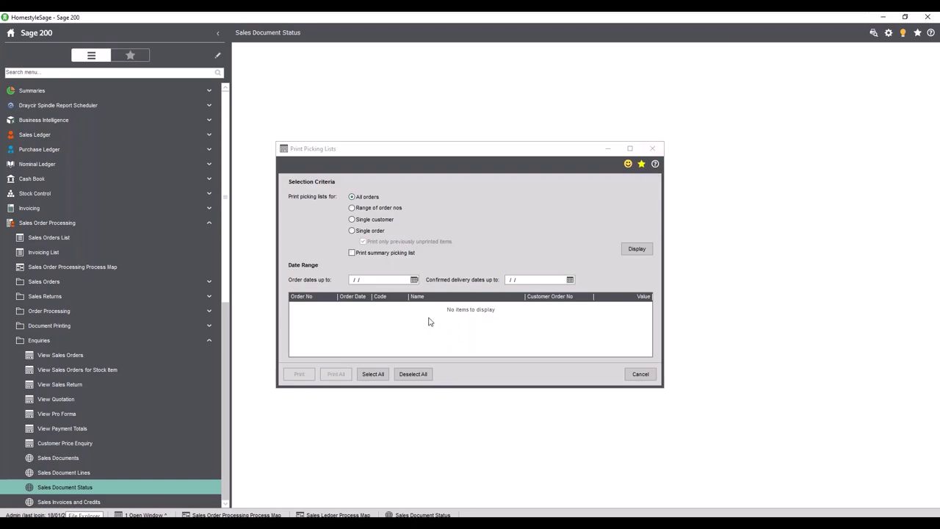
click(652, 148)
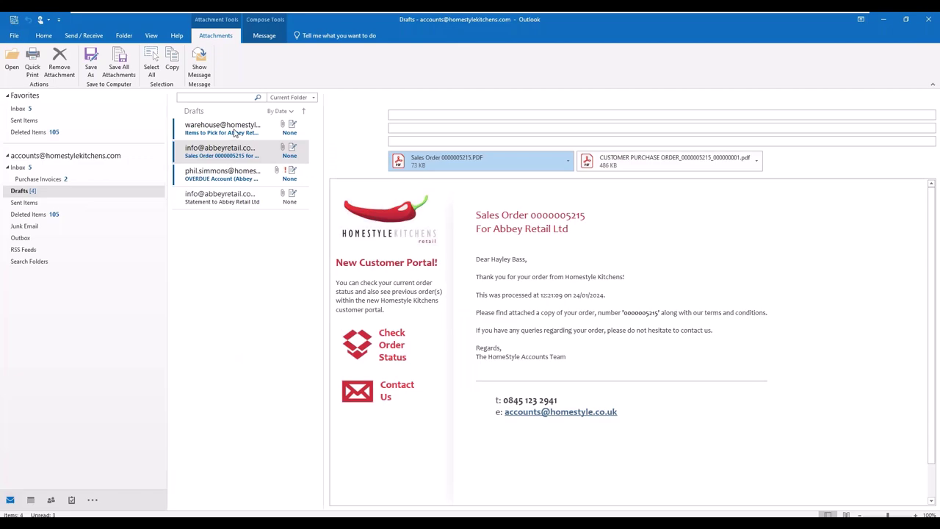
Switch to Outlook, view the "Items to Pick for Abbey Retail Ltd" draft, review its attached pick list PDF, and close the PDF
click(234, 132)
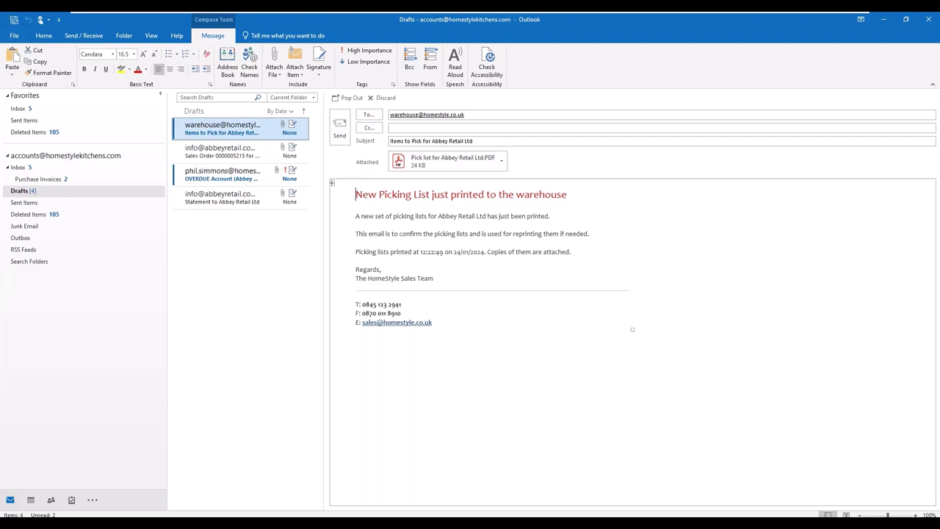
click(455, 165)
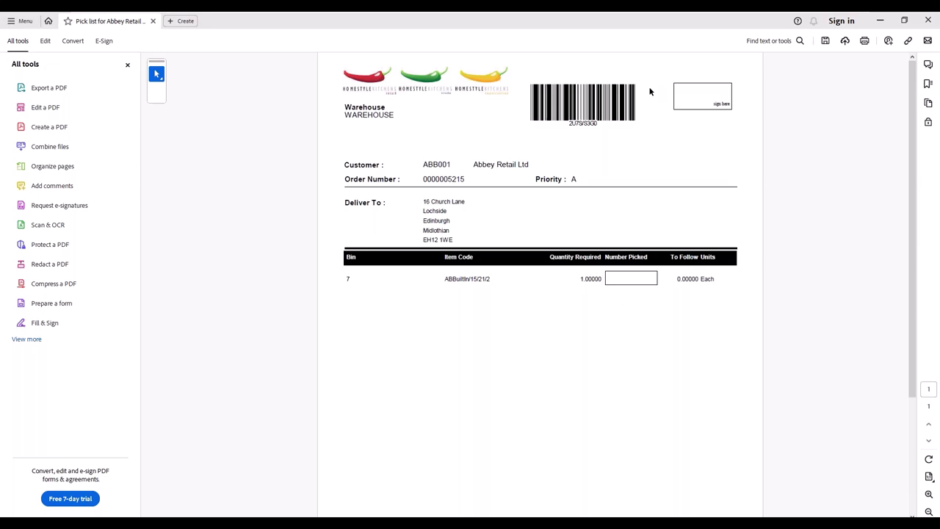
click(929, 20)
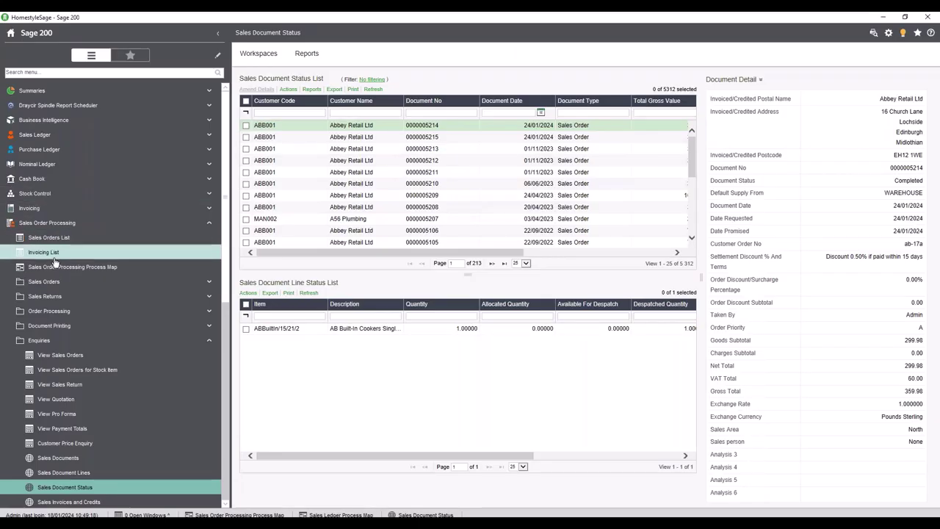
Switch to Sage 200, start Confirm Goods Despatched from the sales order process map, and display the single Abbey Retail order's items
click(58, 269)
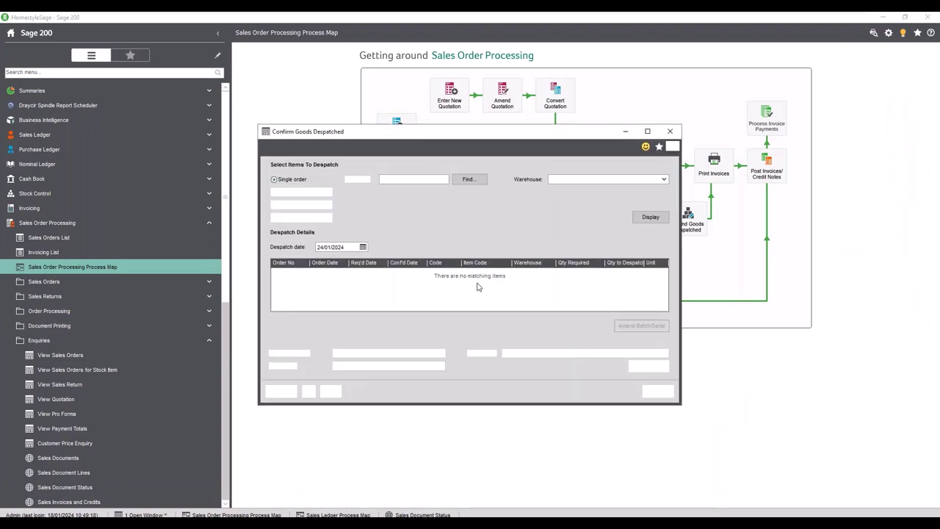
click(445, 182)
click(439, 189)
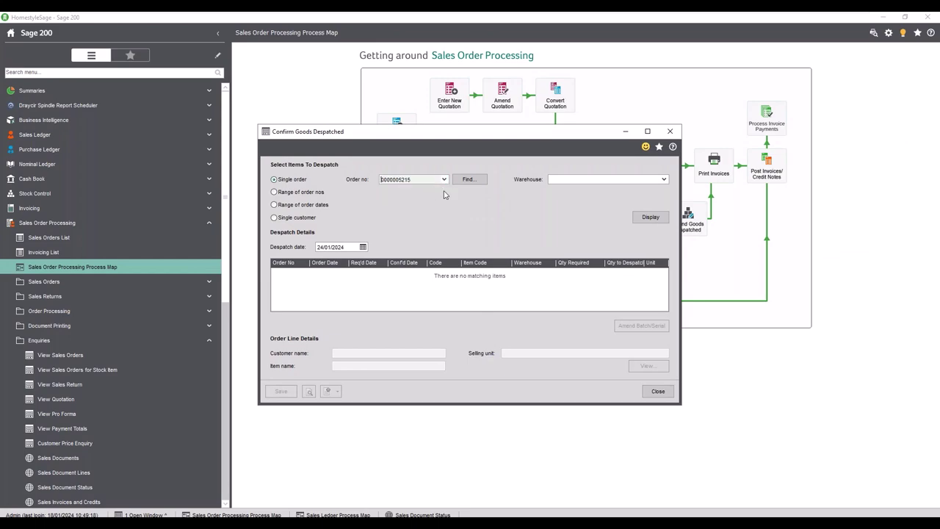
click(662, 219)
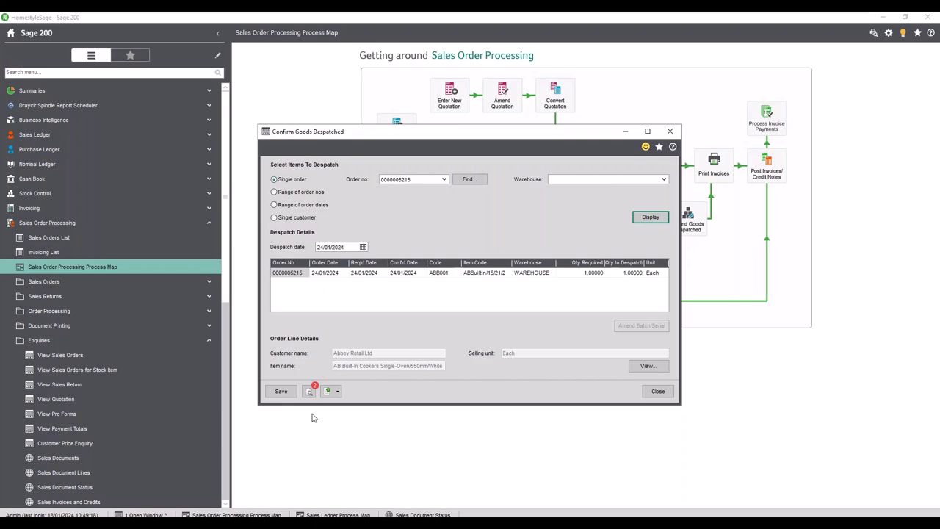
View the order's archived documents in Spindle Document Capture, select the Customer Purchase Order entry, and close the window
click(311, 392)
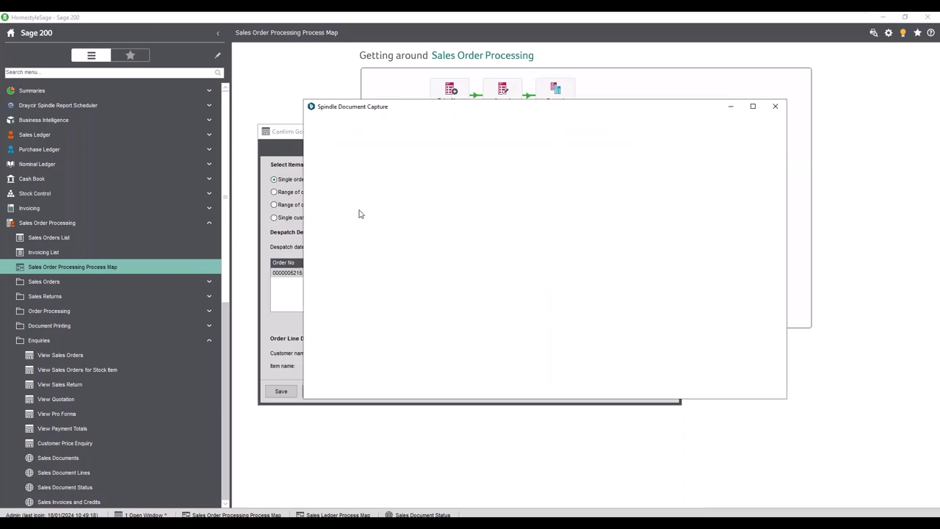
click(544, 241)
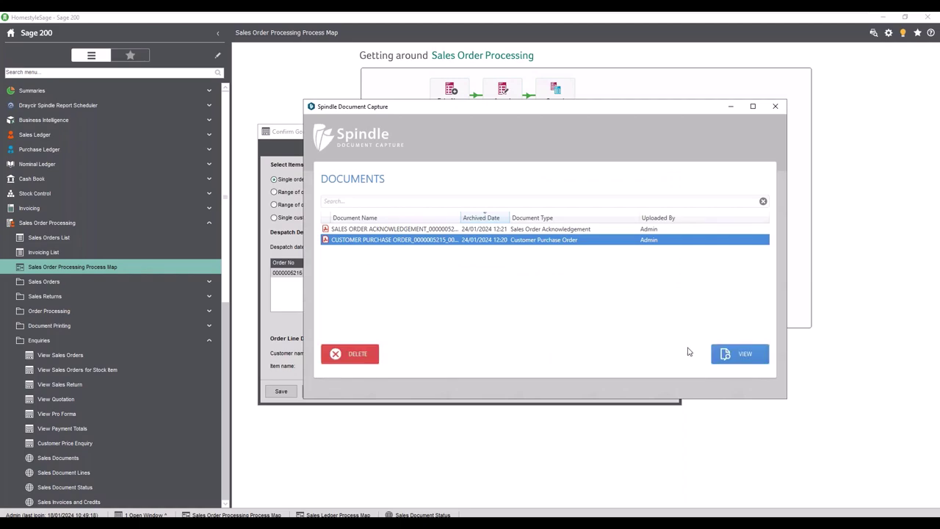
click(775, 106)
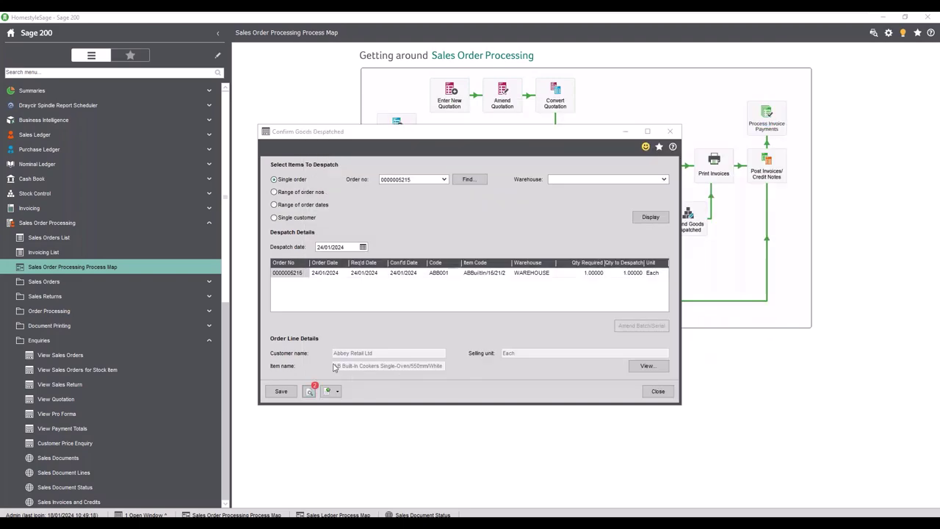
Save the goods despatch confirmation and print the despatch note to the Spindle Pro Auto printer
click(281, 391)
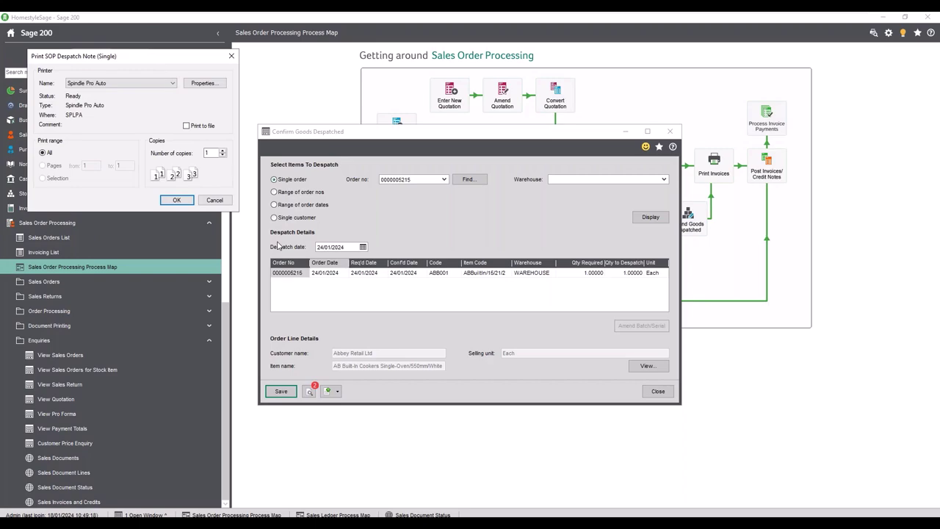
click(178, 201)
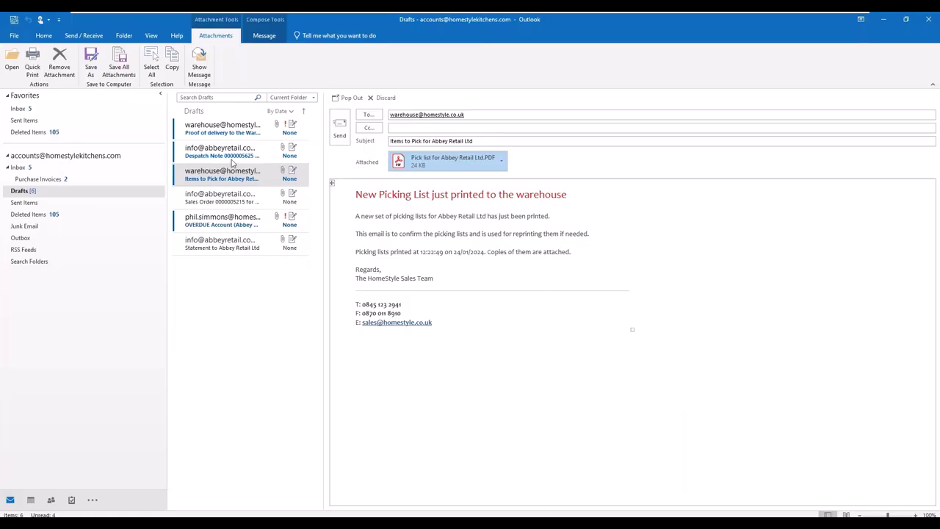
Switch to Outlook, view the despatch note and proof of delivery drafts, review the proof of delivery PDF down to its signature boxes, and close it
click(227, 157)
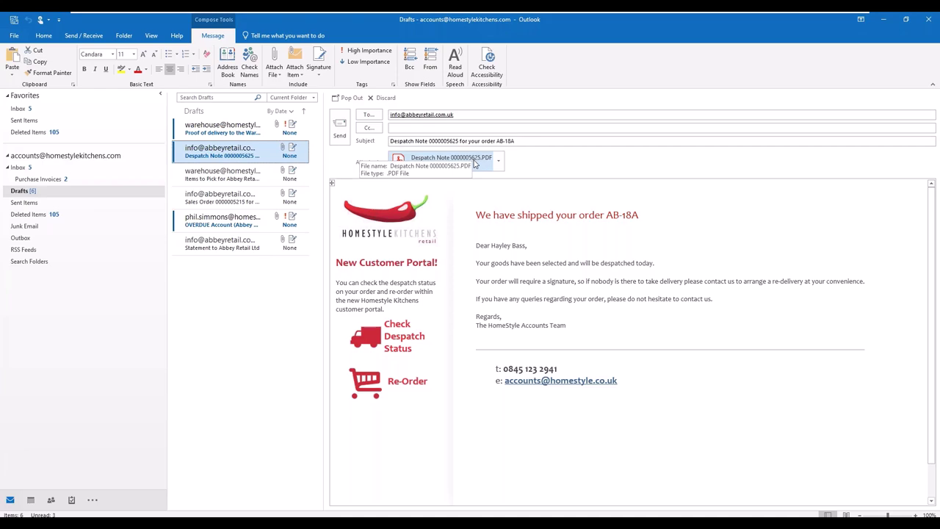
click(294, 128)
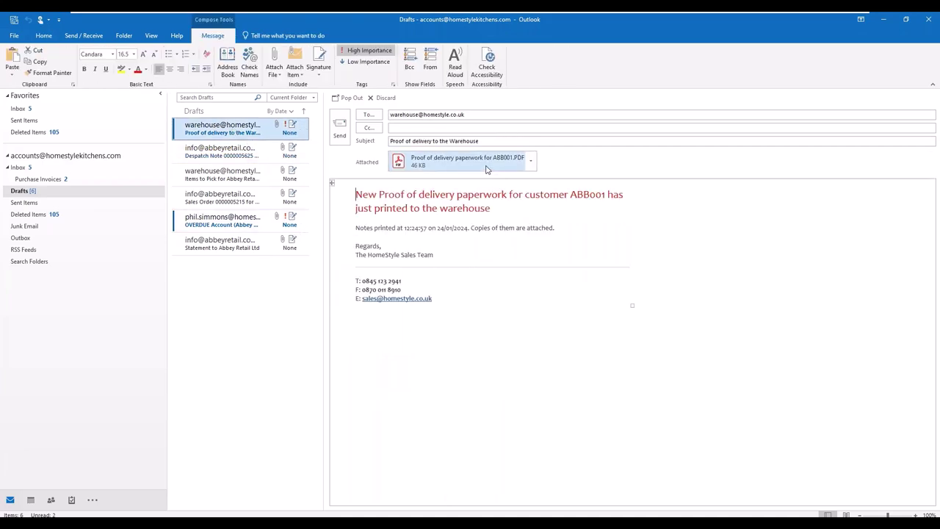
click(485, 168)
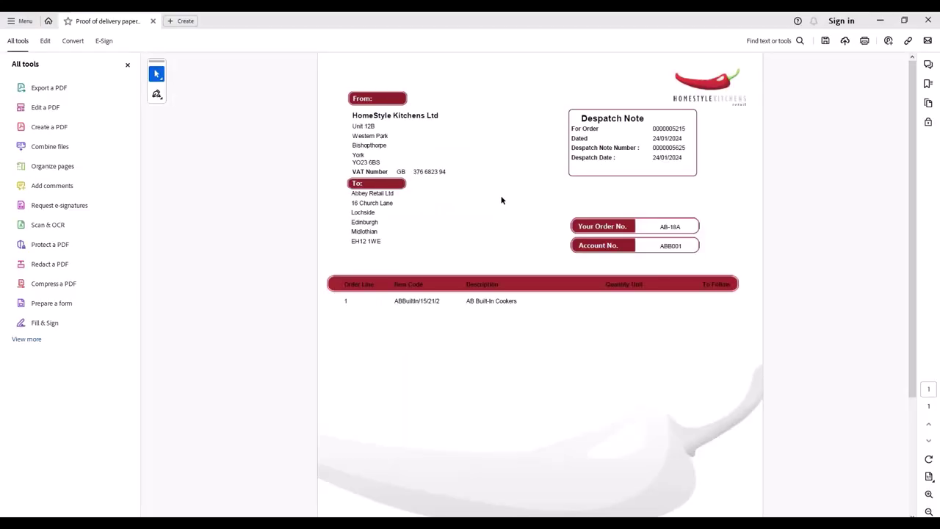
scroll(500, 202, down, 5)
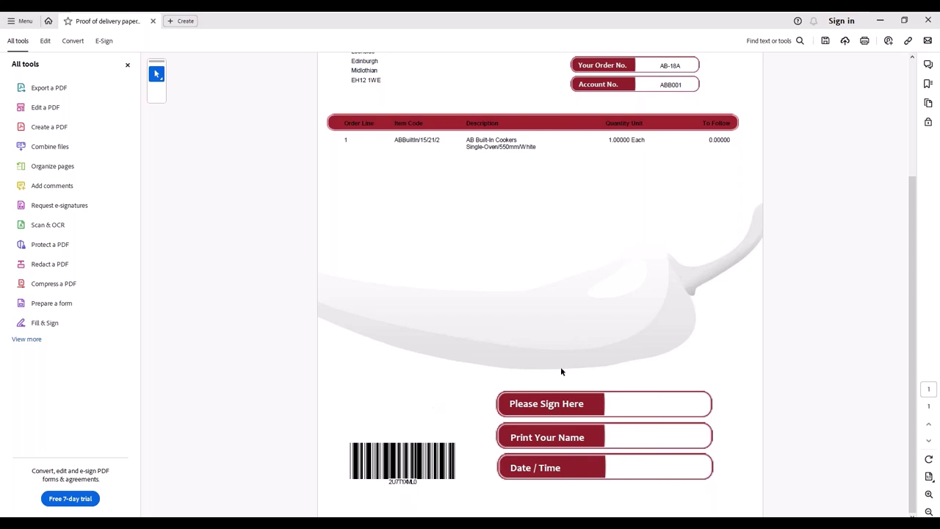
click(928, 21)
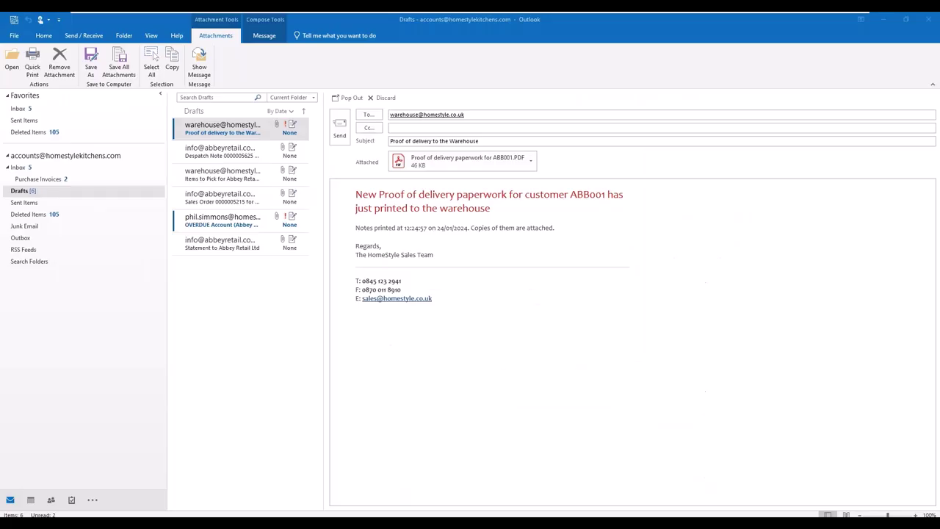
Return to Sage 200, close the despatch window, and display the single Abbey Retail order for invoice printing
click(883, 20)
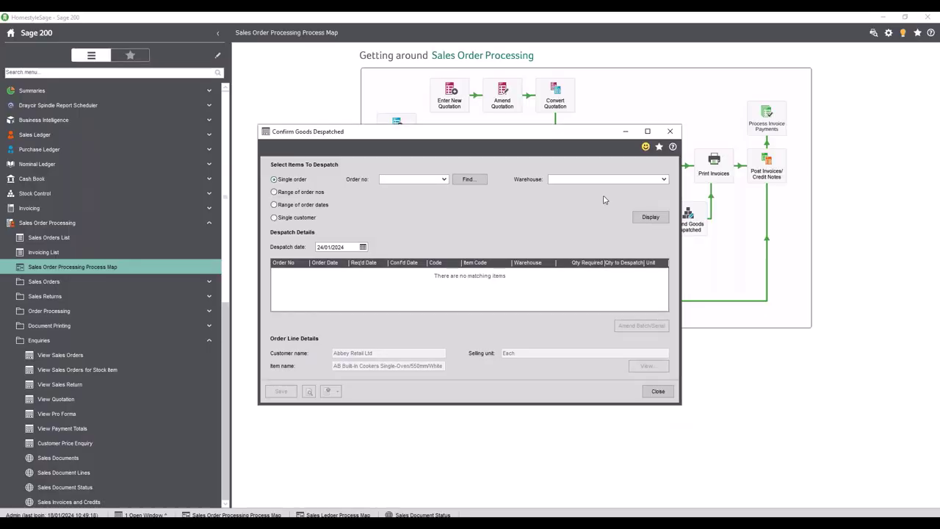
click(672, 132)
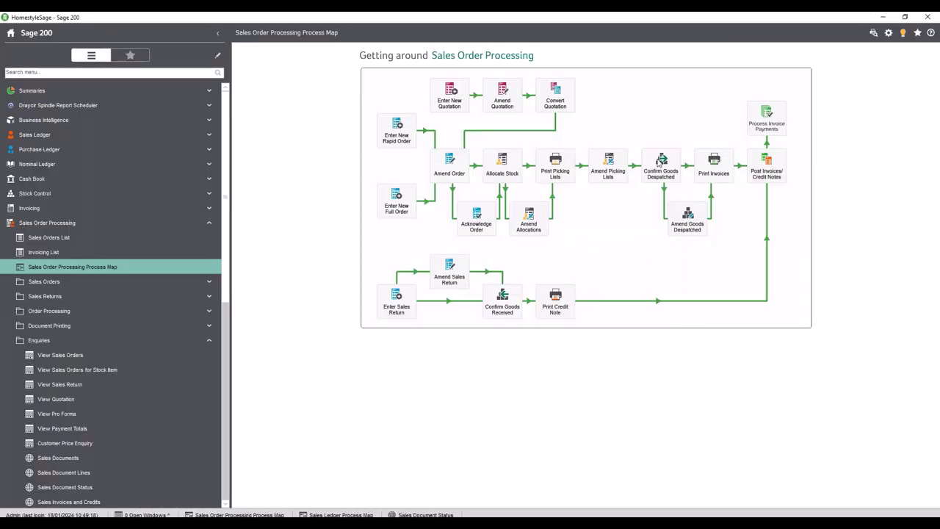
click(716, 171)
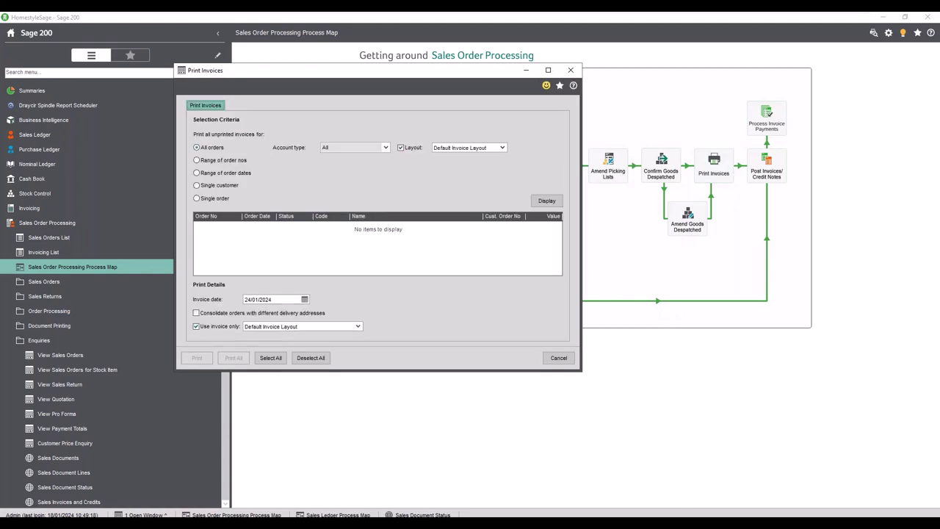
click(197, 198)
click(385, 147)
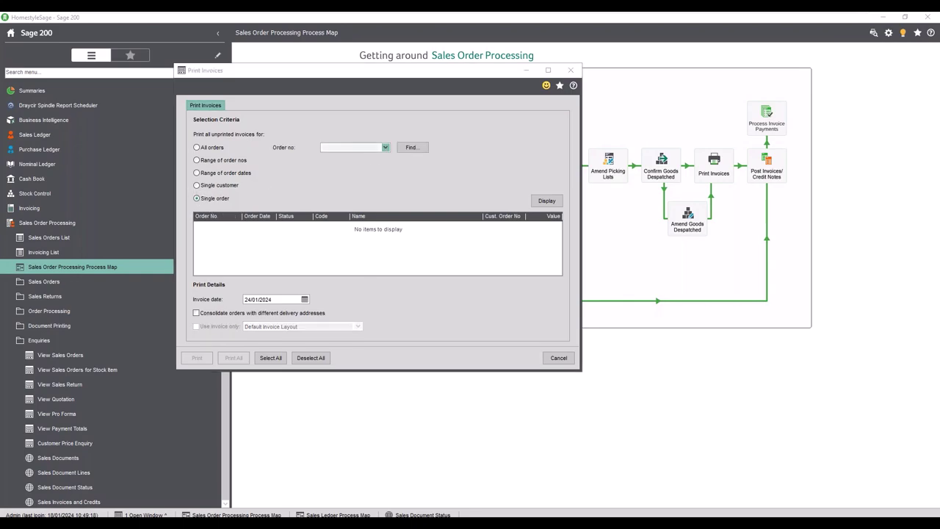
click(360, 159)
click(542, 201)
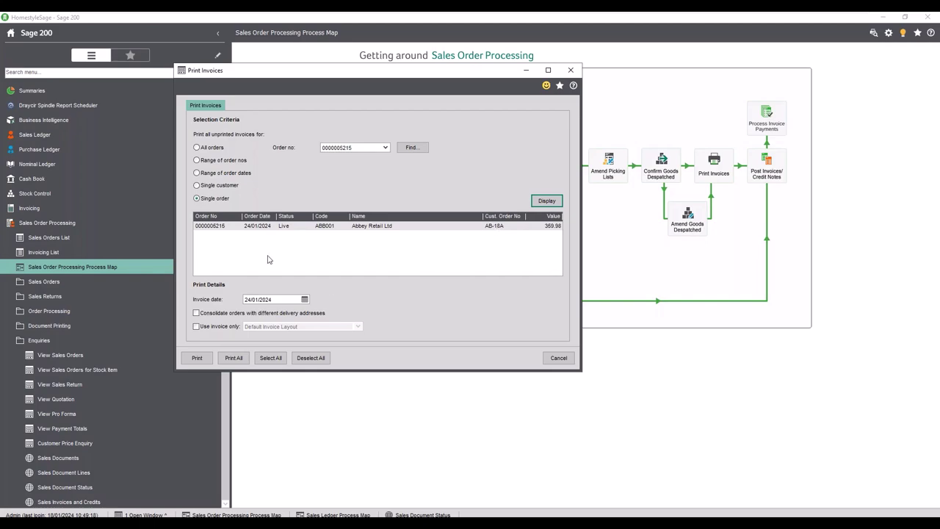
Print the displayed order's invoice to the Spindle Pro Auto printer and close the invoice printing window
click(196, 358)
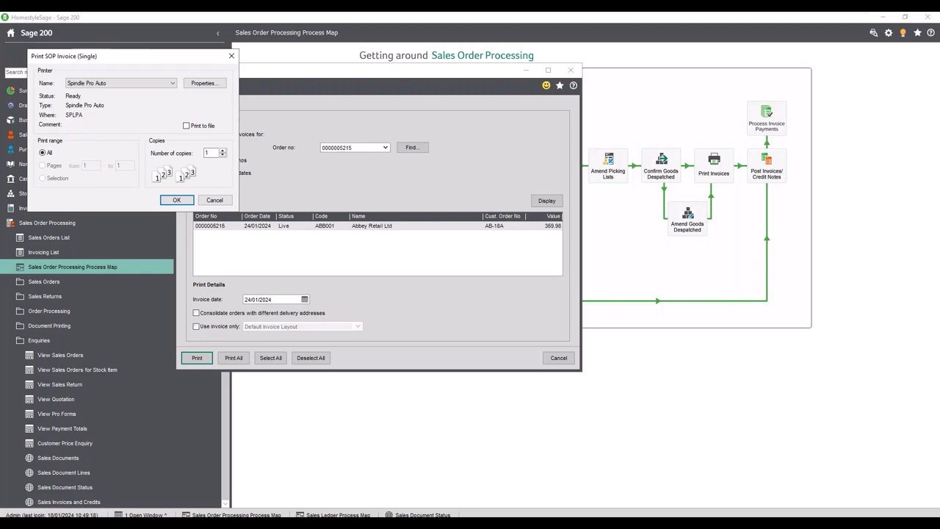
click(187, 202)
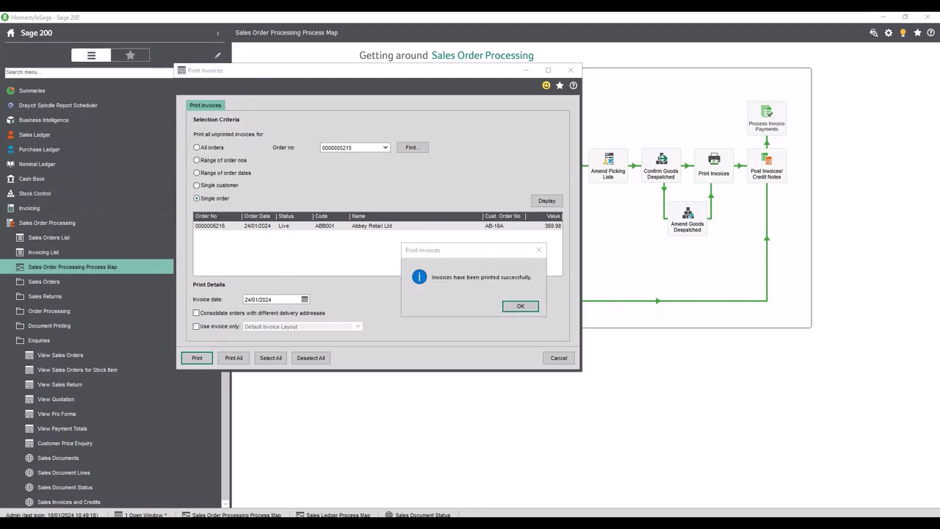
click(521, 306)
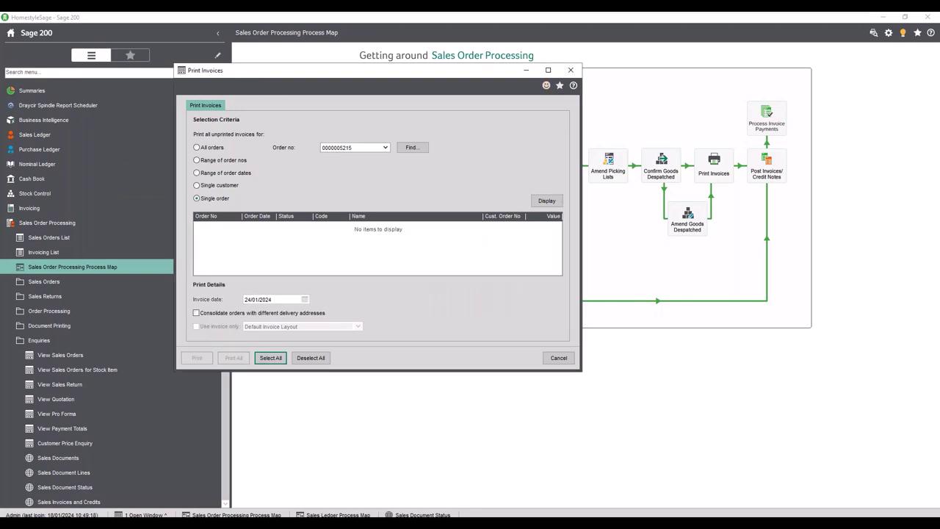
click(571, 70)
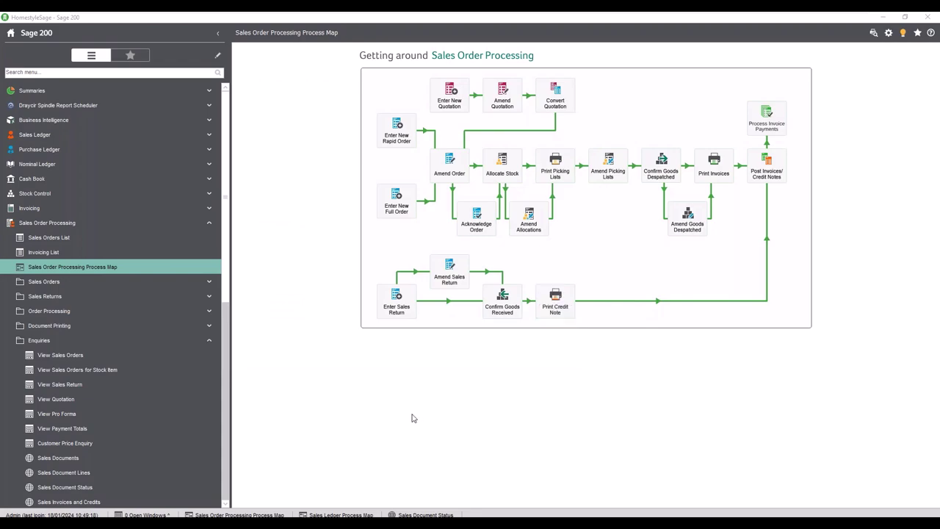
Switch to Outlook and view the newly generated invoice email for Abbey Retail Ltd in Drafts
click(712, 175)
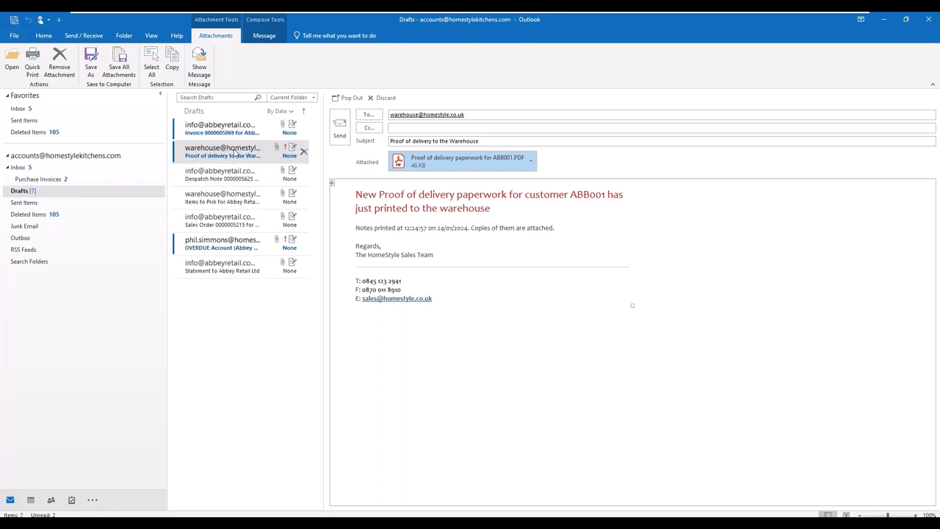
click(224, 132)
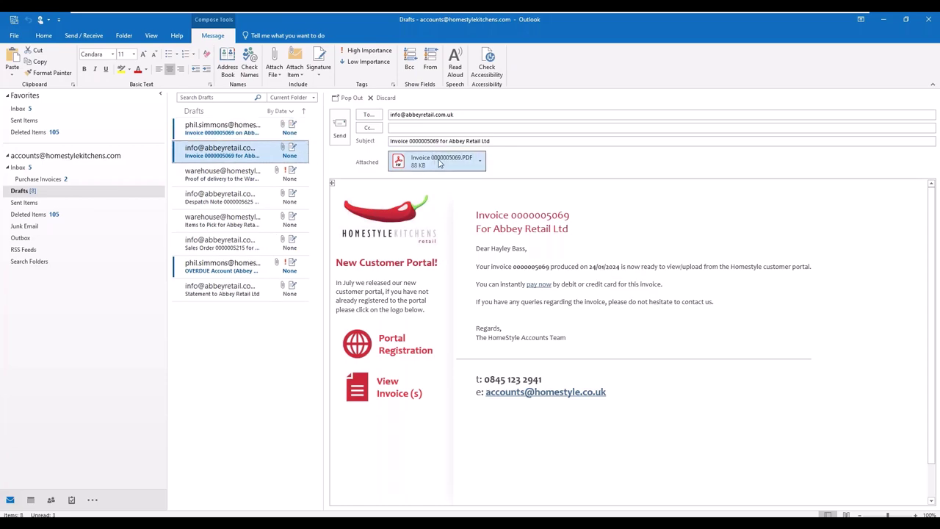
Review the attached invoice PDF, switch to the browser's single-invoice PayThem payment request, view its linked document and close the preview
click(440, 166)
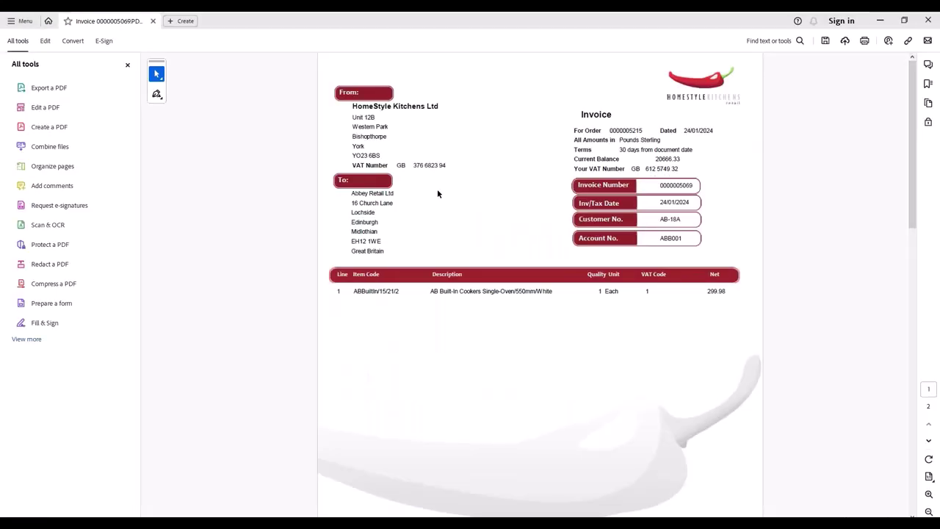
scroll(437, 189, down, 10)
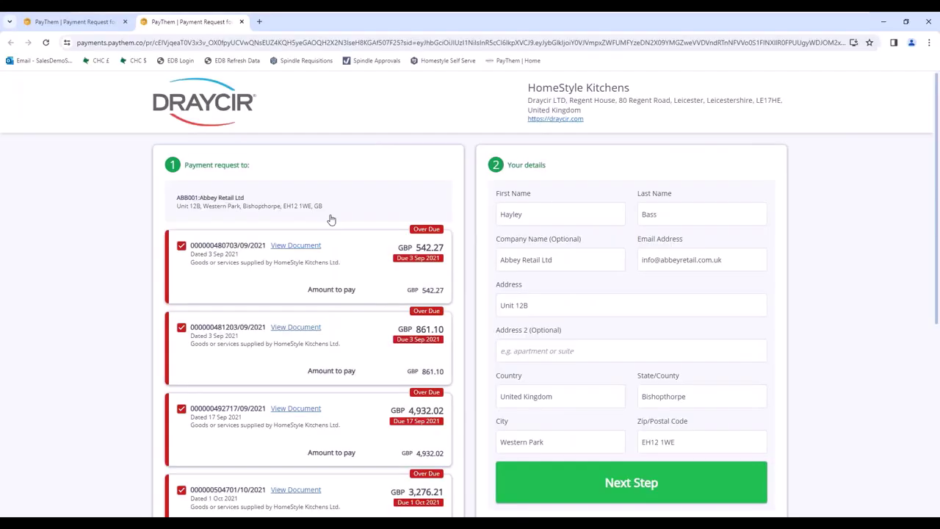
click(94, 22)
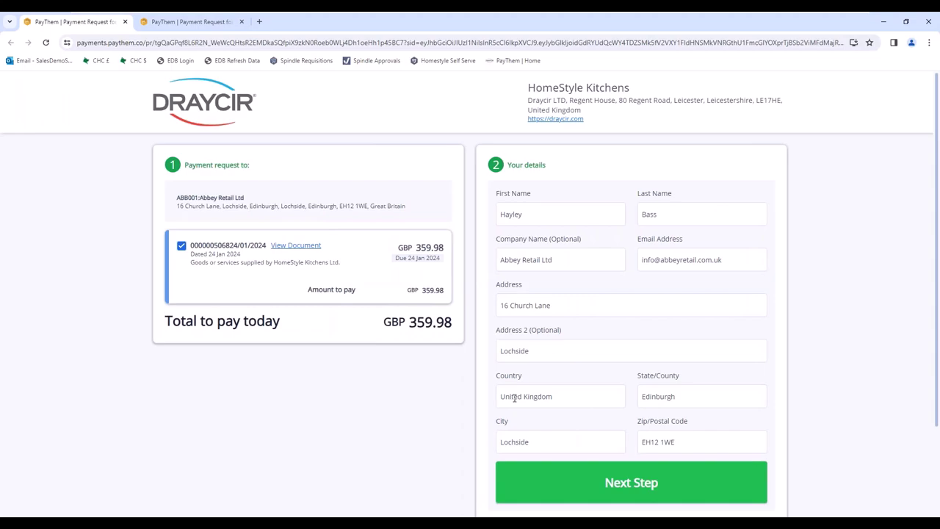
click(297, 247)
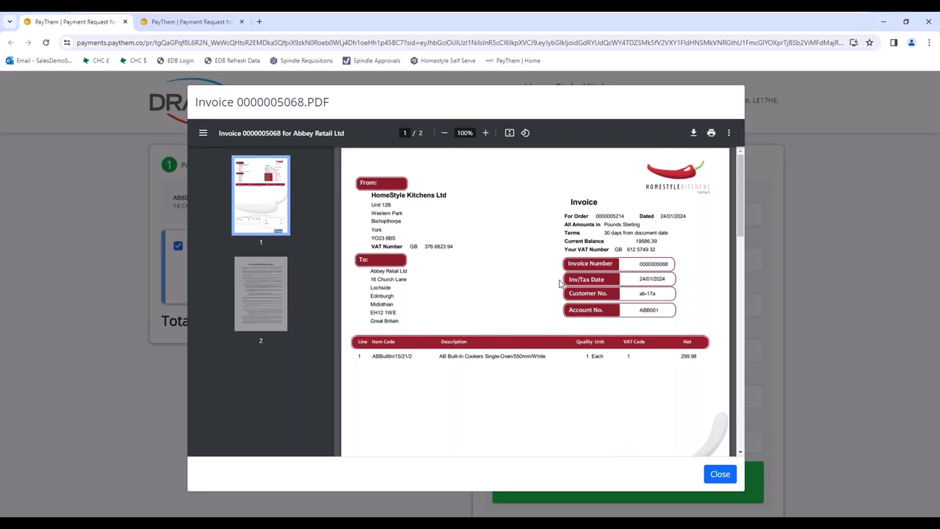
click(720, 473)
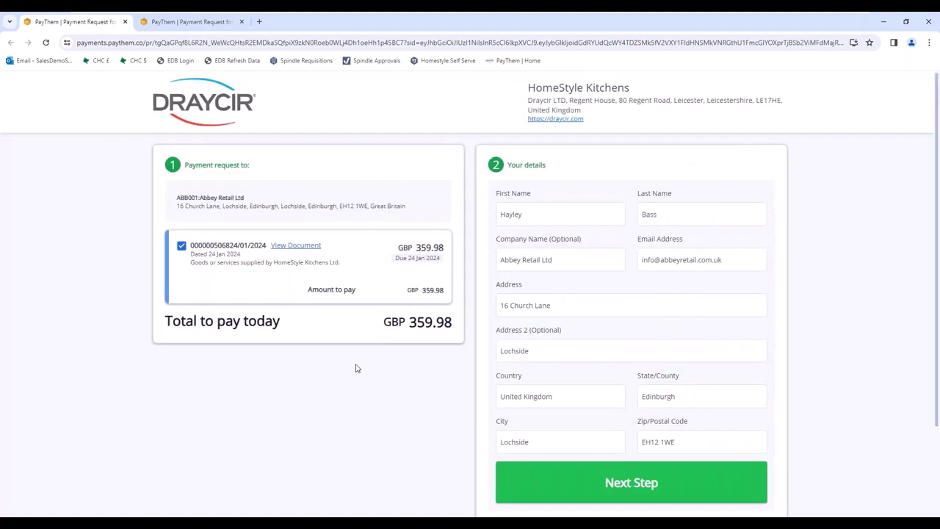
Switch back to Outlook, view the Abbey Retail Ltd statement draft, and review the attached statement PDF down to its payment link
click(235, 515)
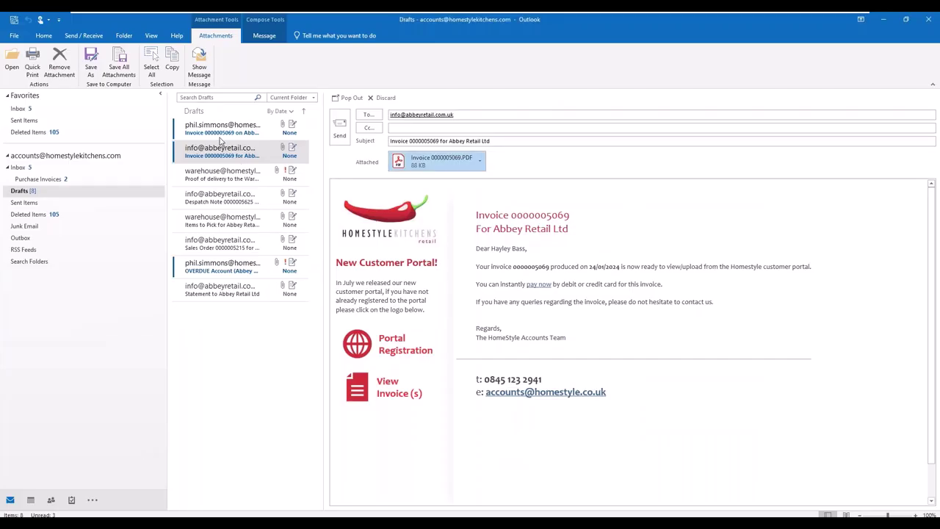
click(234, 290)
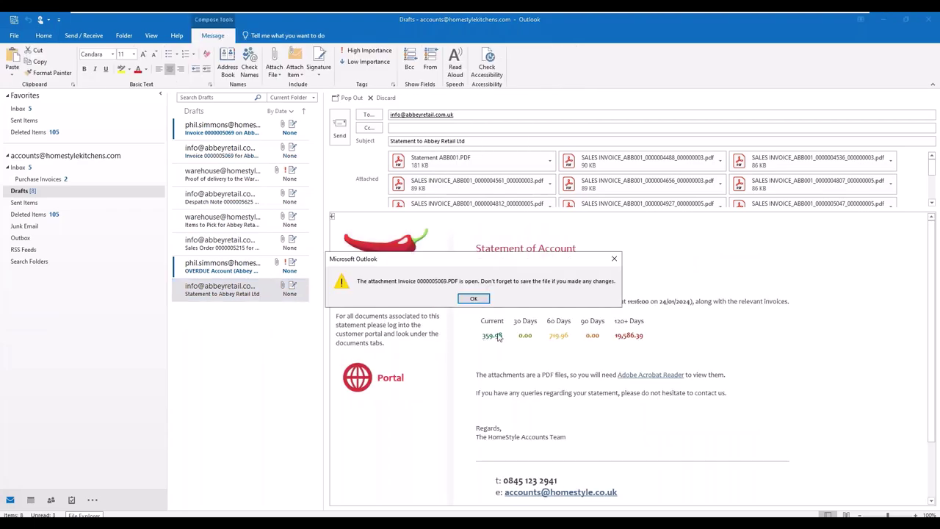
click(614, 259)
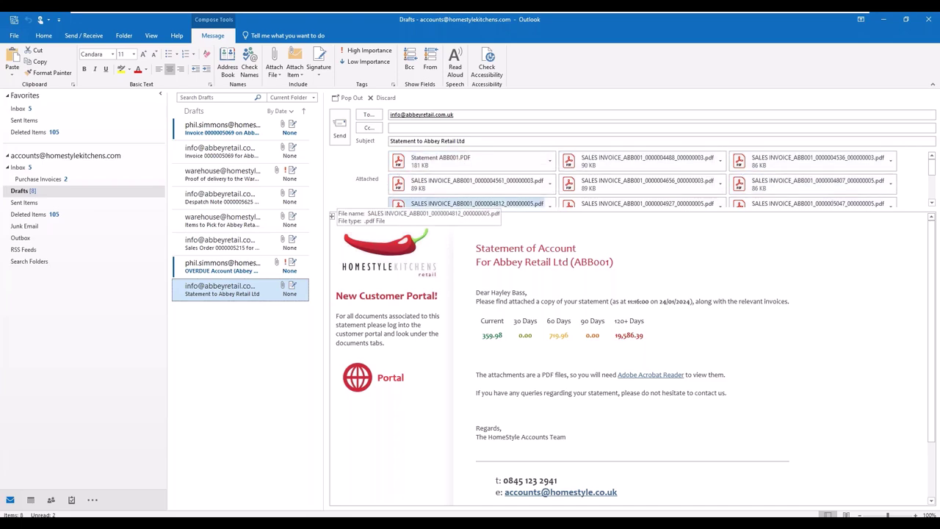
click(481, 165)
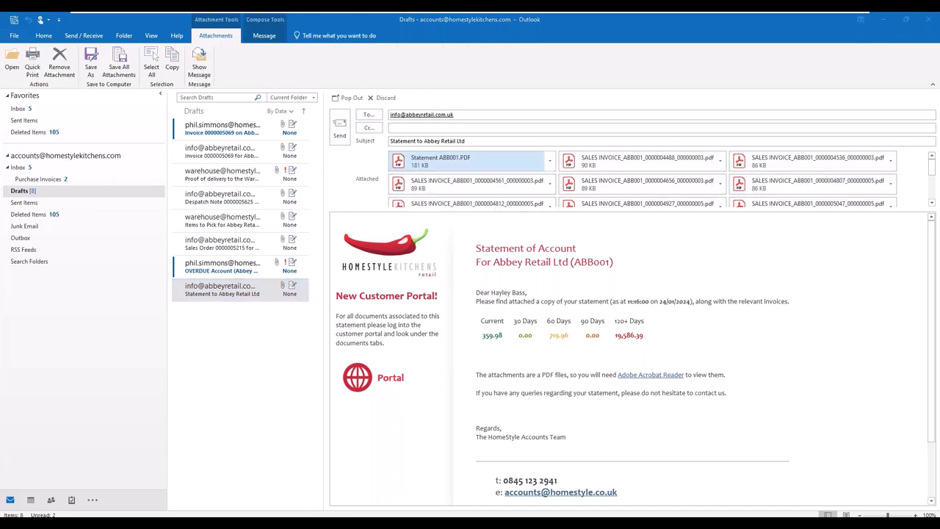
double_click(487, 183)
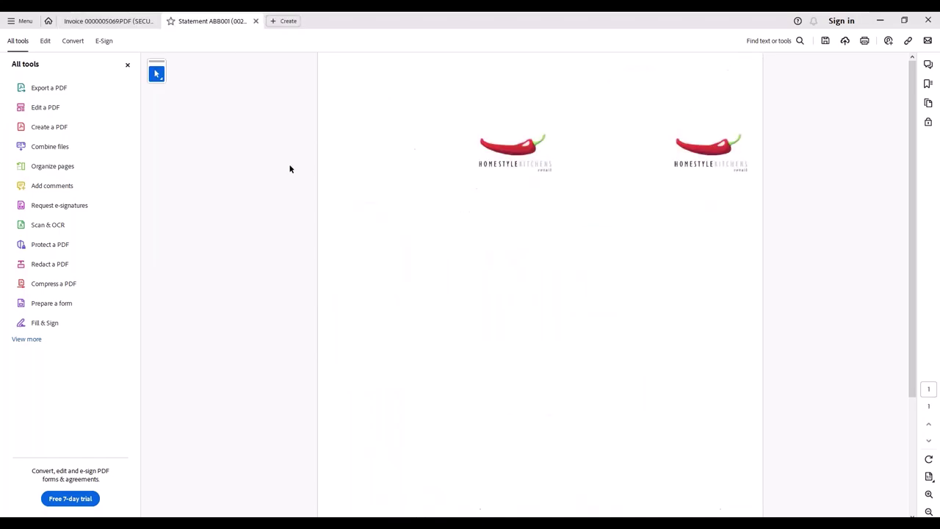
scroll(476, 228, down, 3)
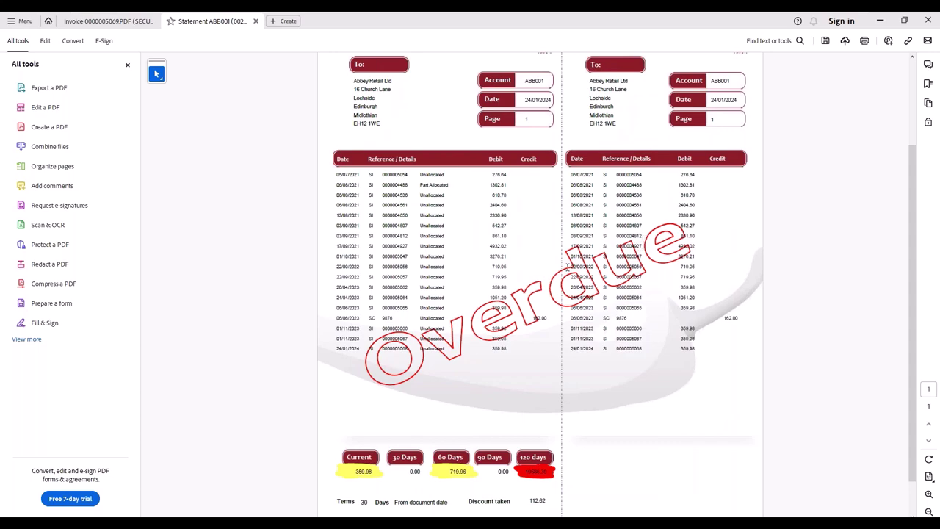
scroll(568, 268, down, 1)
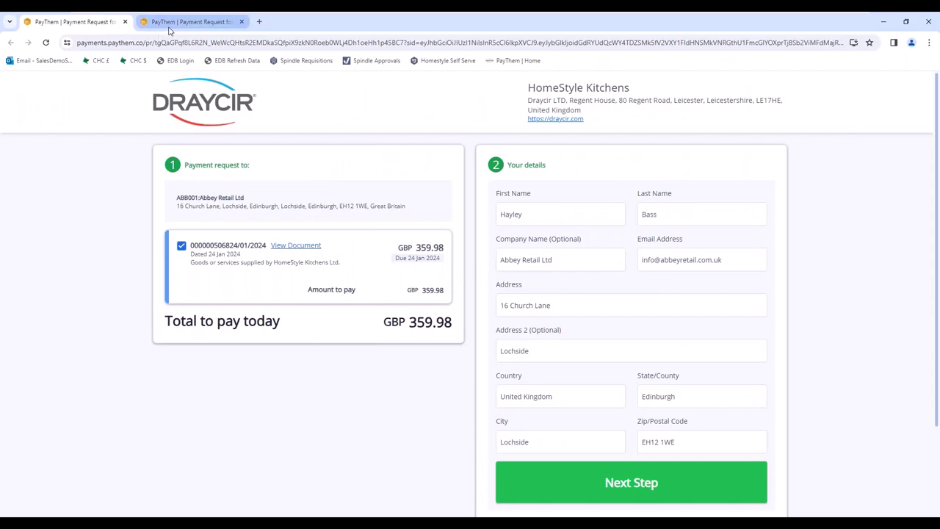
Switch to the browser's multi-invoice PayThem payment request, view the document for the 1 Oct 2021 invoice, and close the preview
click(177, 22)
scroll(346, 268, down, 3)
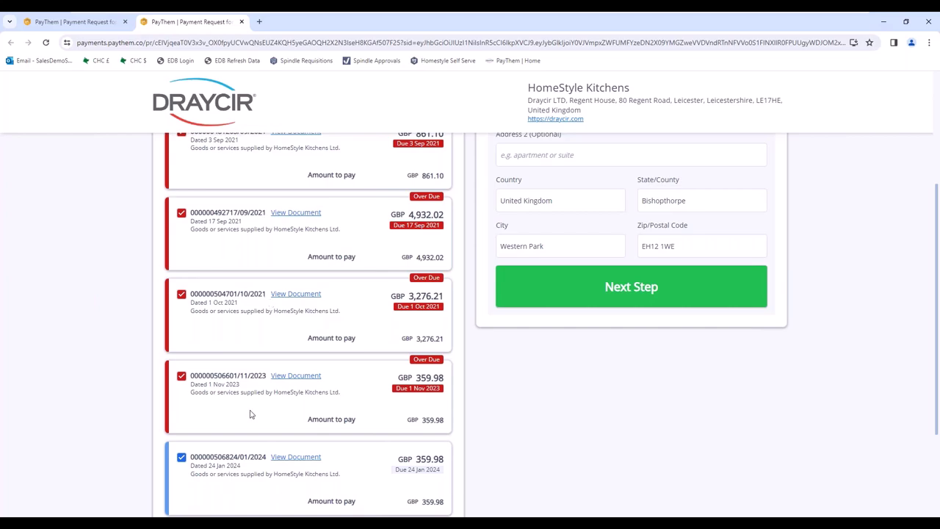
click(295, 295)
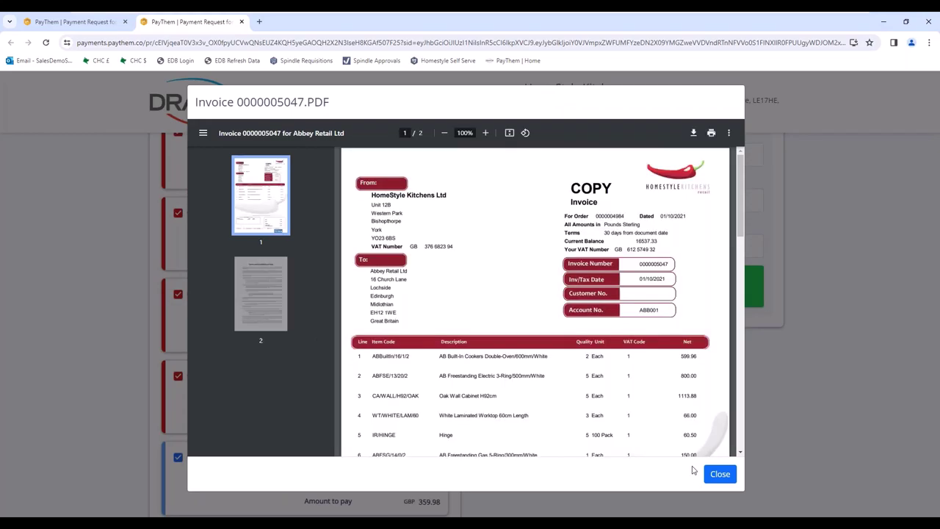
click(723, 475)
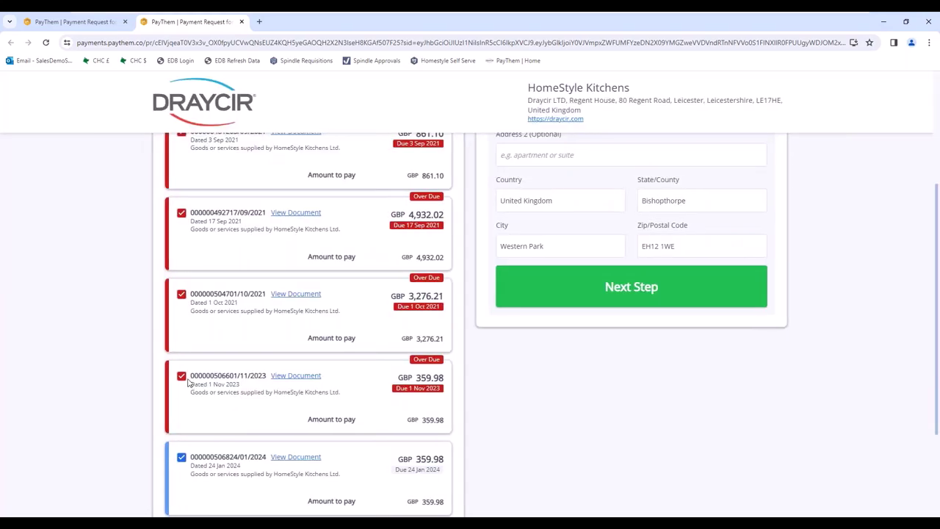
Exclude the 17 Sep 2021, 1 Oct 2021 and 24 Jan 2024 invoices from the payment request and proceed to the Card payment method
click(182, 377)
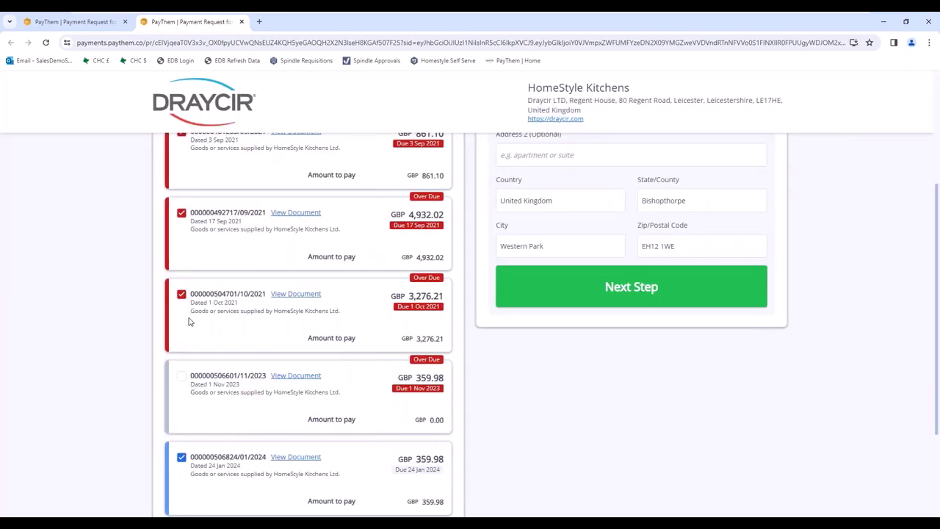
click(181, 376)
click(182, 458)
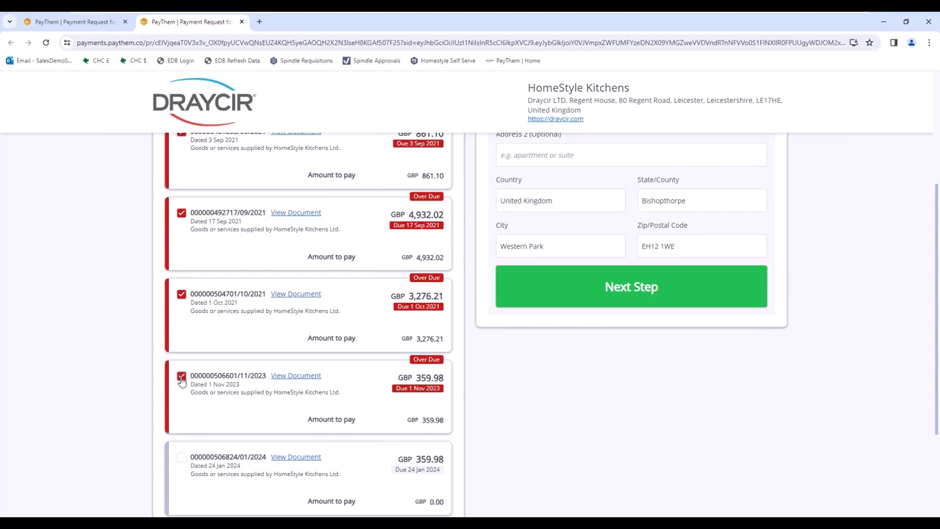
click(182, 294)
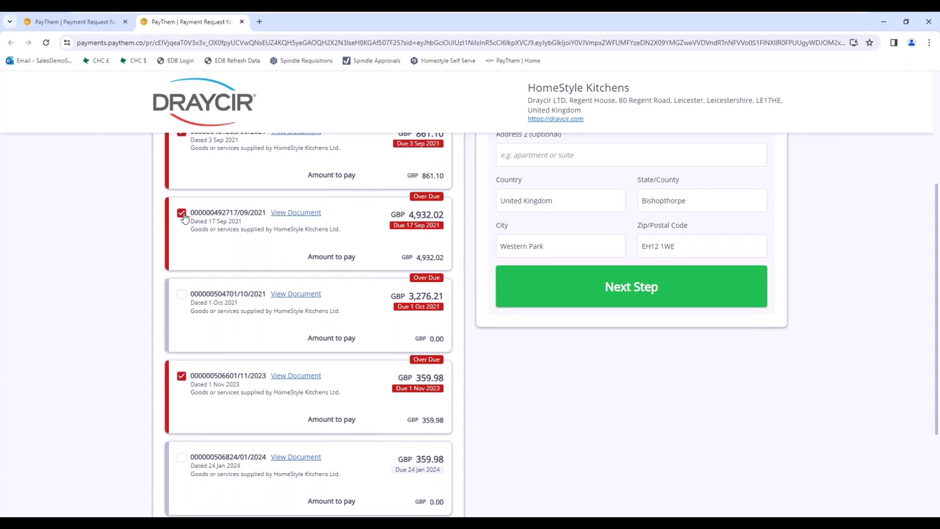
click(181, 213)
scroll(236, 357, up, 1)
scroll(614, 453, up, 3)
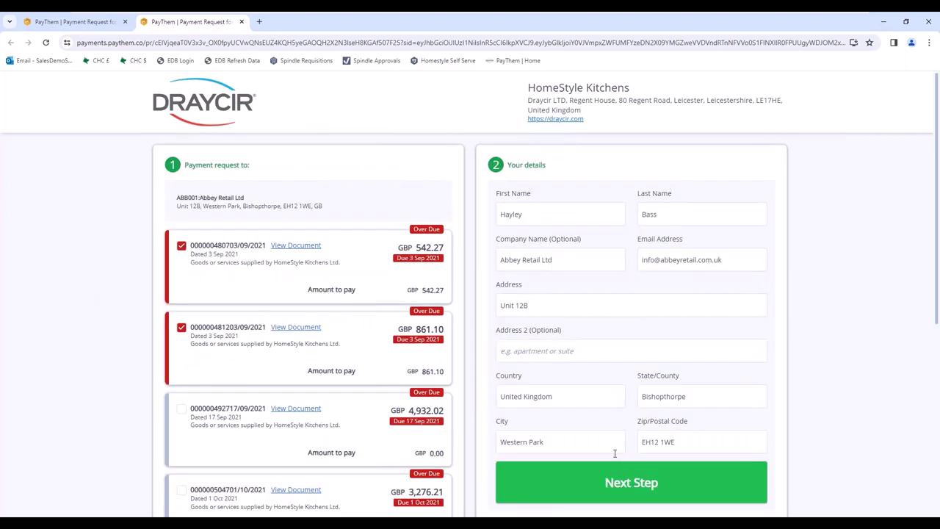
click(626, 489)
click(622, 322)
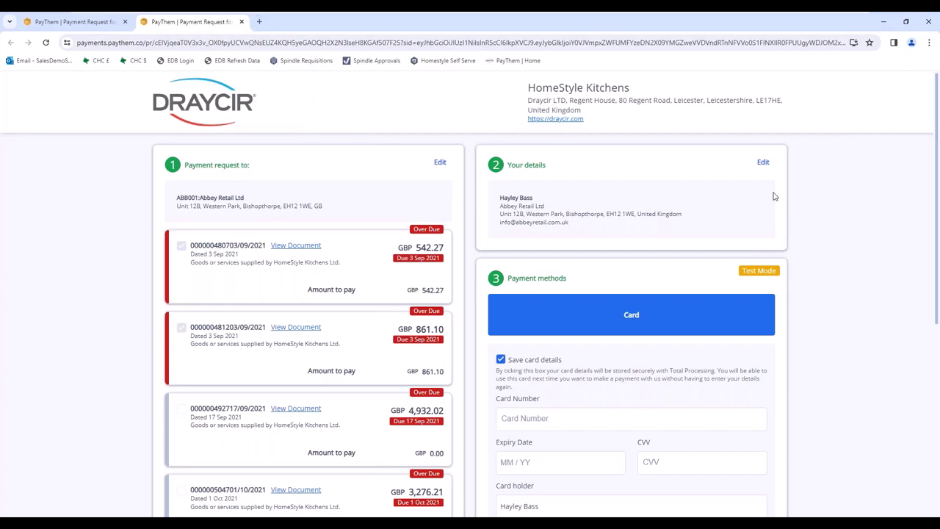
Minimise the browser, close all open PDFs in Acrobat, and switch from Outlook to Sage 200
click(883, 23)
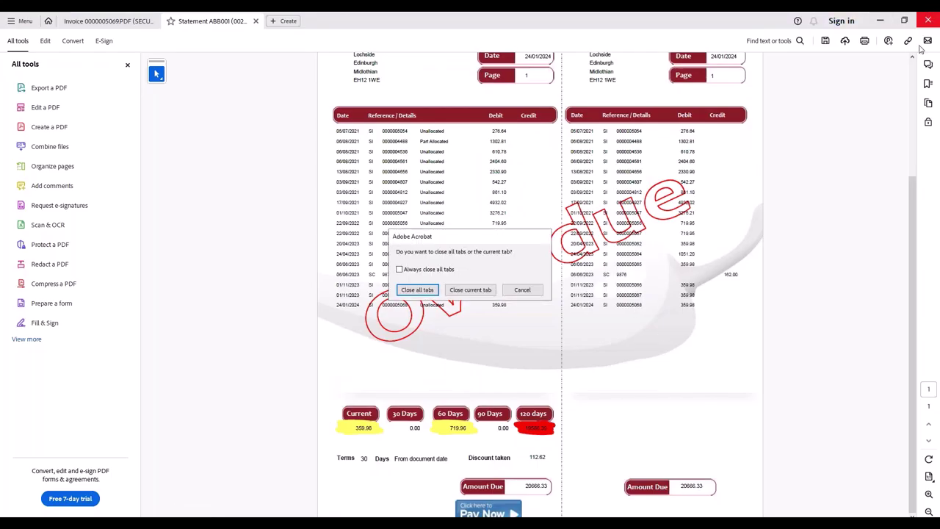
click(430, 290)
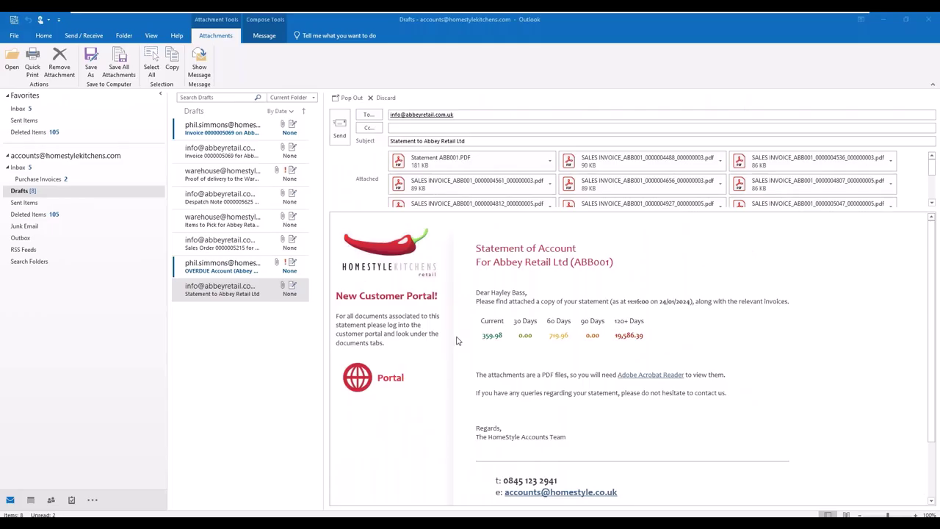
click(883, 19)
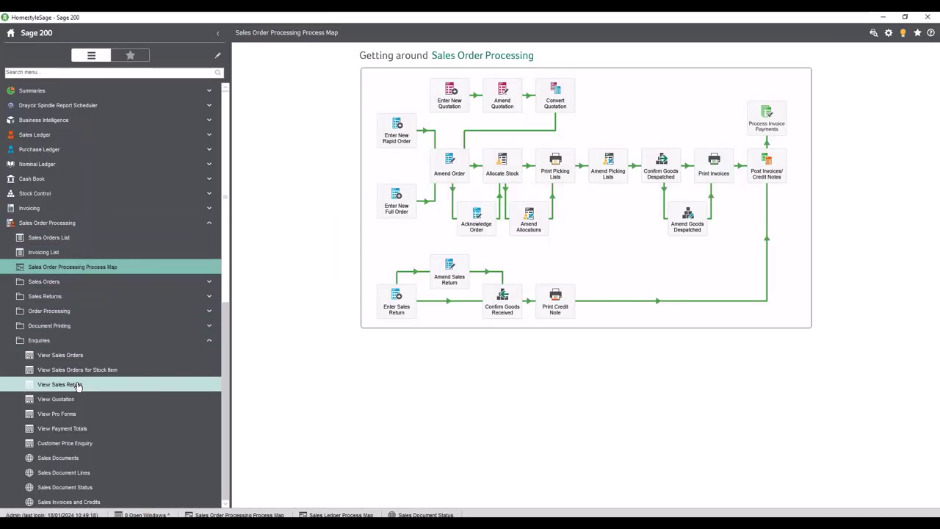
Look up the 24/01/2024 Abbey Retail order in View Sales Orders, select it to check its archived documents, and close the enquiry
click(70, 357)
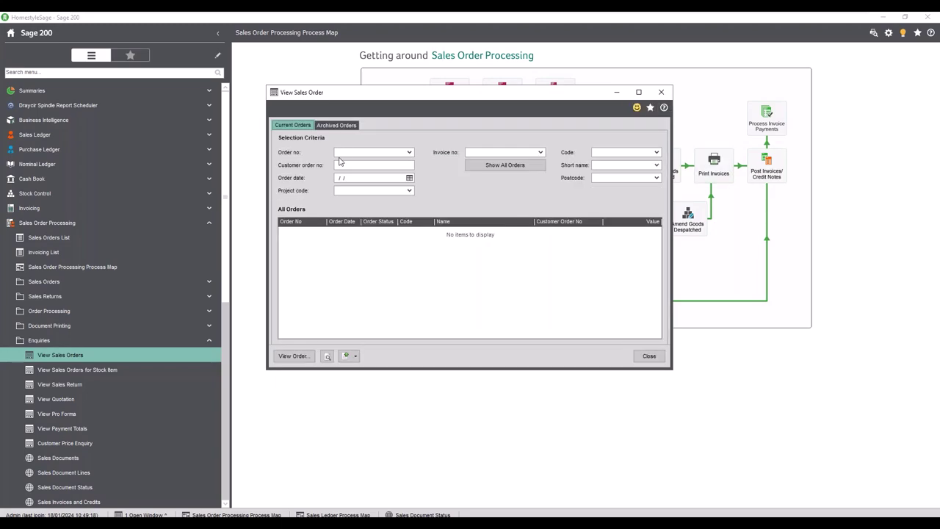
click(410, 153)
click(367, 166)
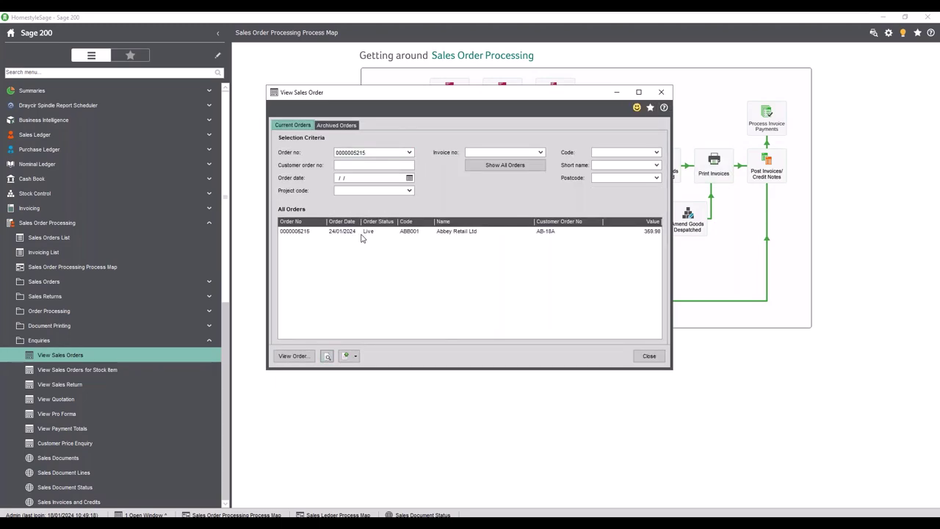
click(361, 233)
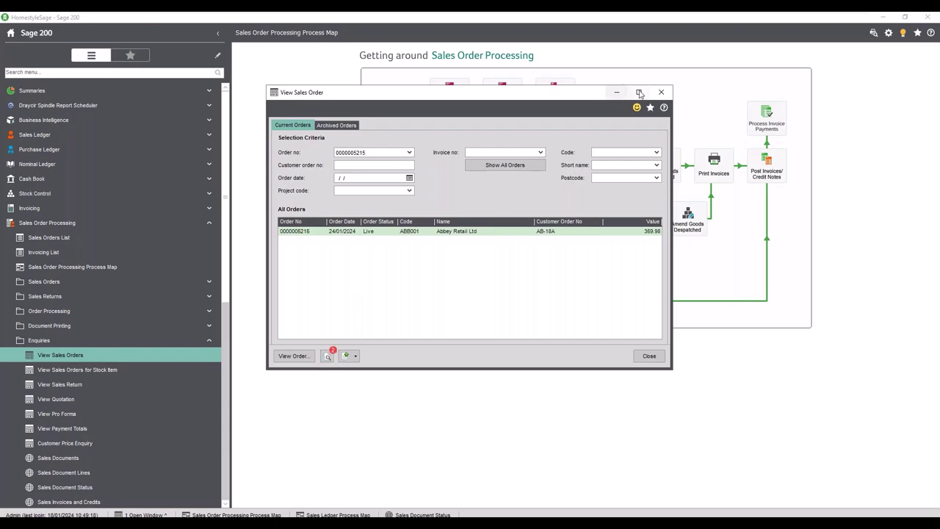
click(661, 92)
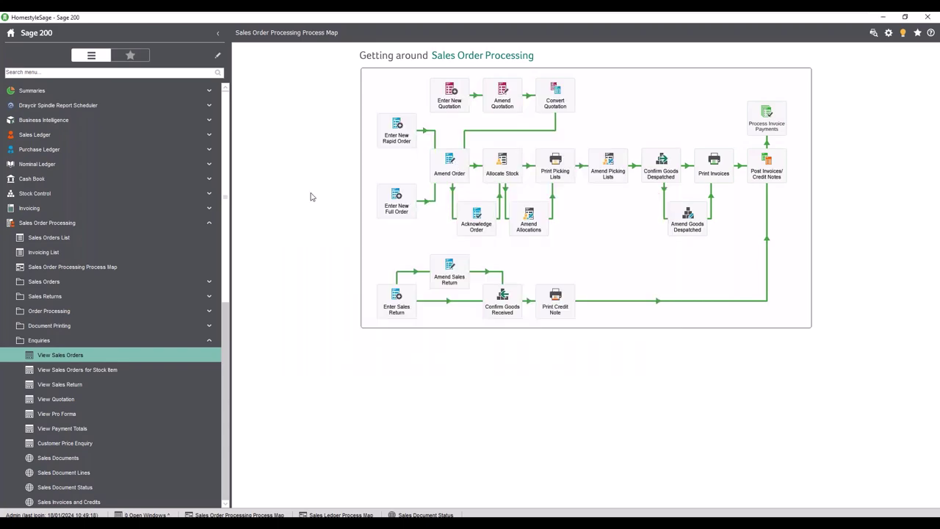
Display the Abbey Retail account's transactions in the Sales Ledger's Customer Transaction Enquiry
click(175, 226)
click(143, 136)
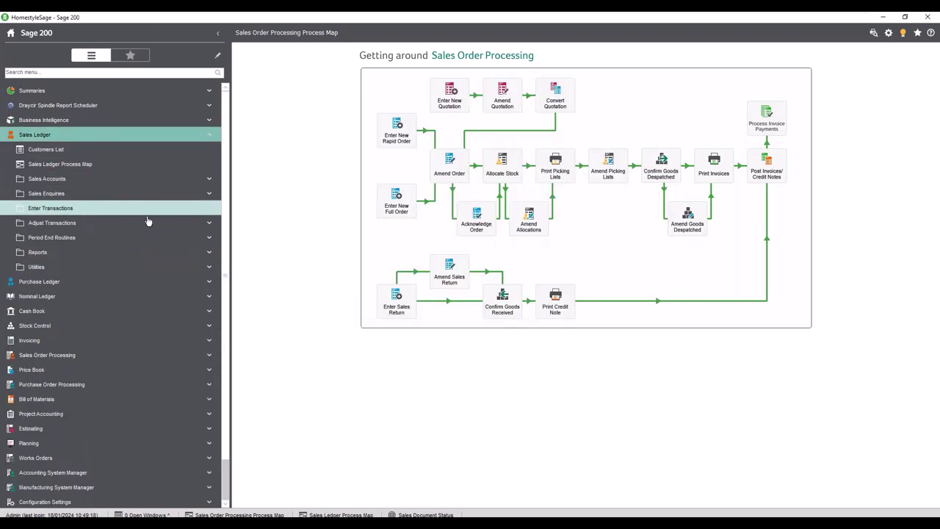
click(83, 169)
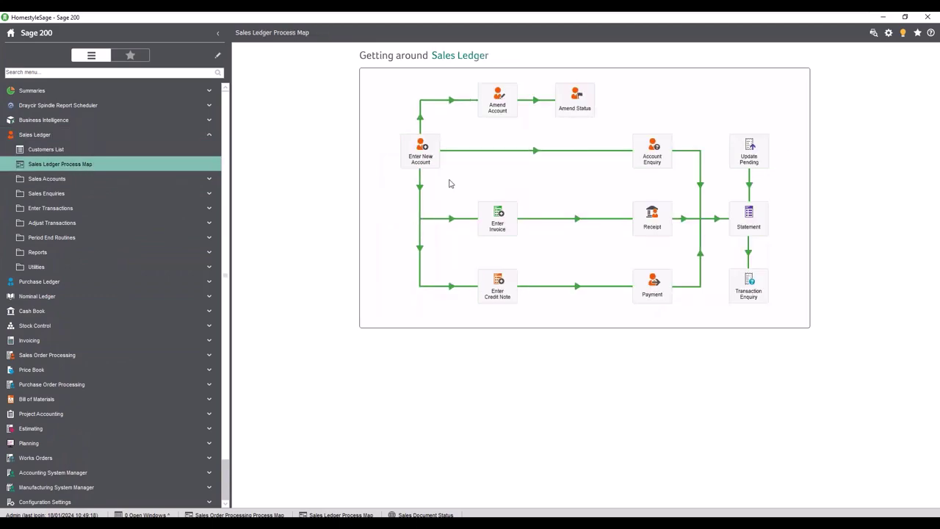
click(746, 284)
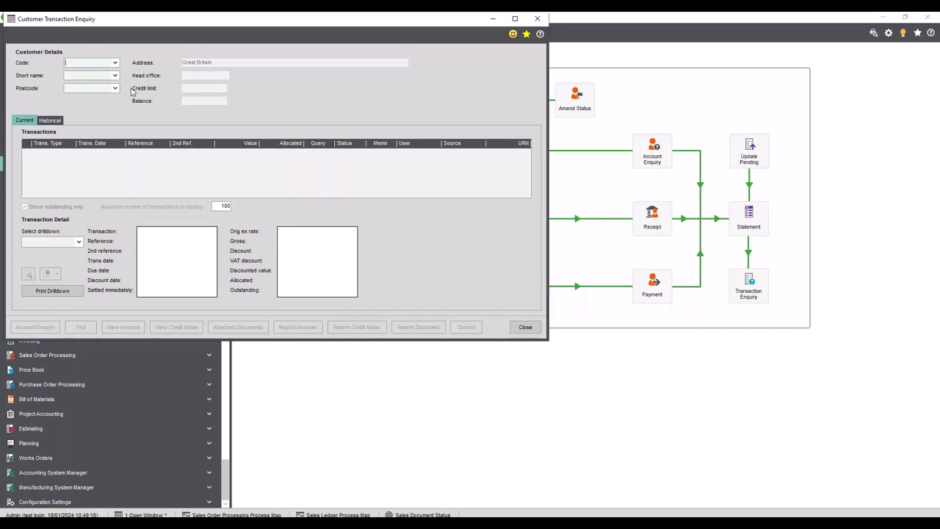
click(115, 63)
click(120, 78)
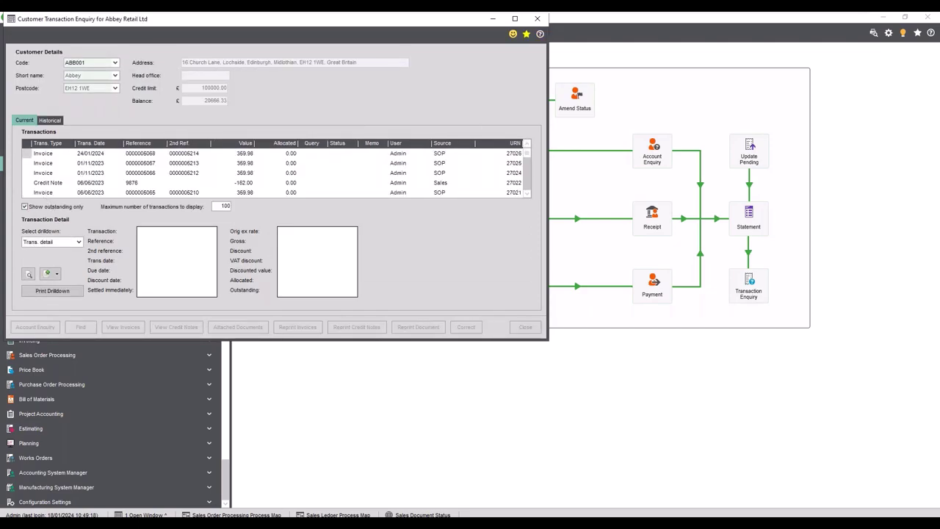
Select the 06/06/2023 invoice transaction, look through its document capture options, and list its archived documents in Spindle Document Capture
click(42, 193)
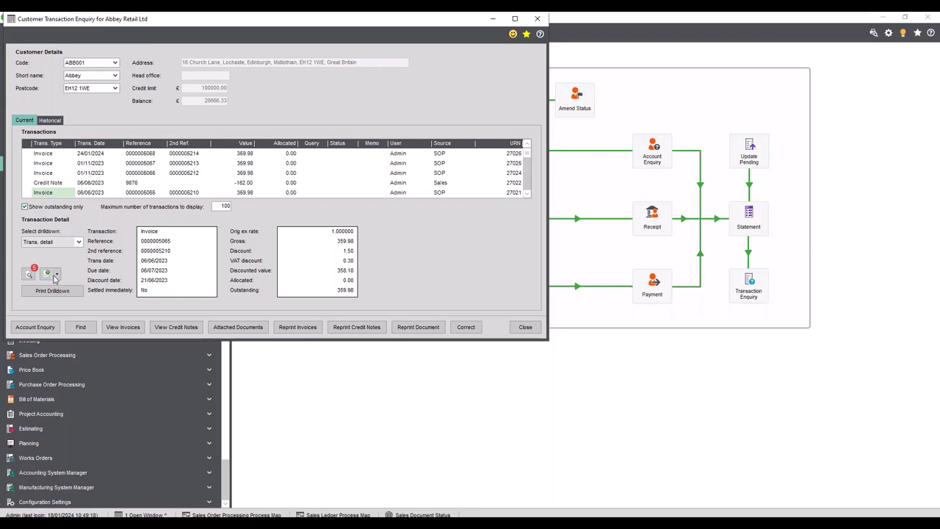
click(58, 275)
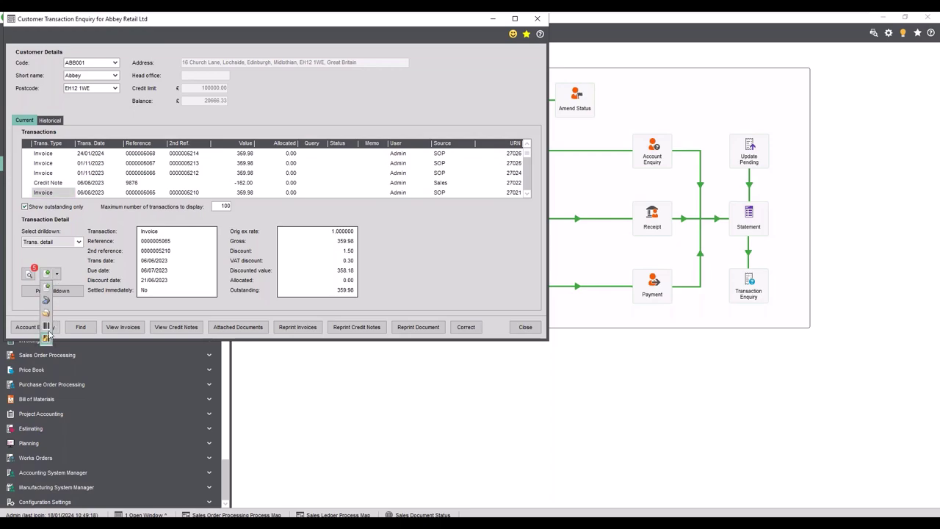
click(73, 260)
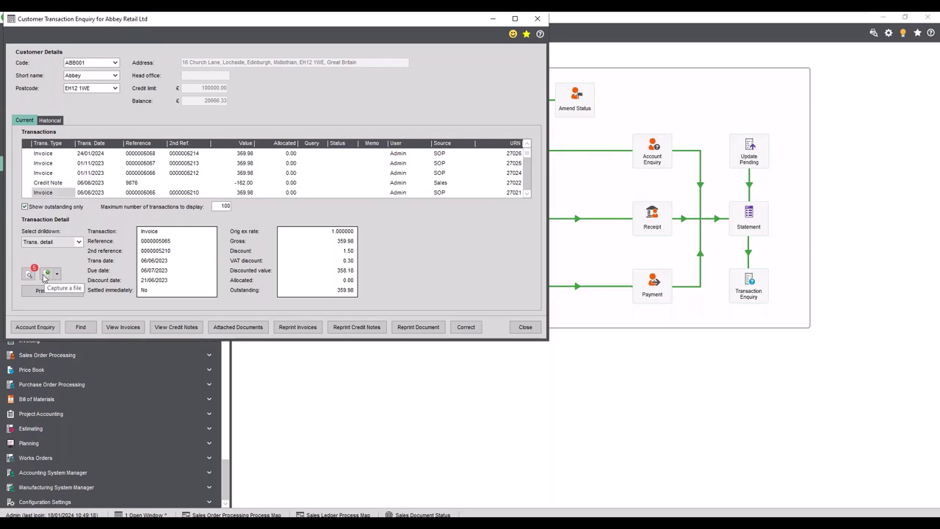
click(45, 275)
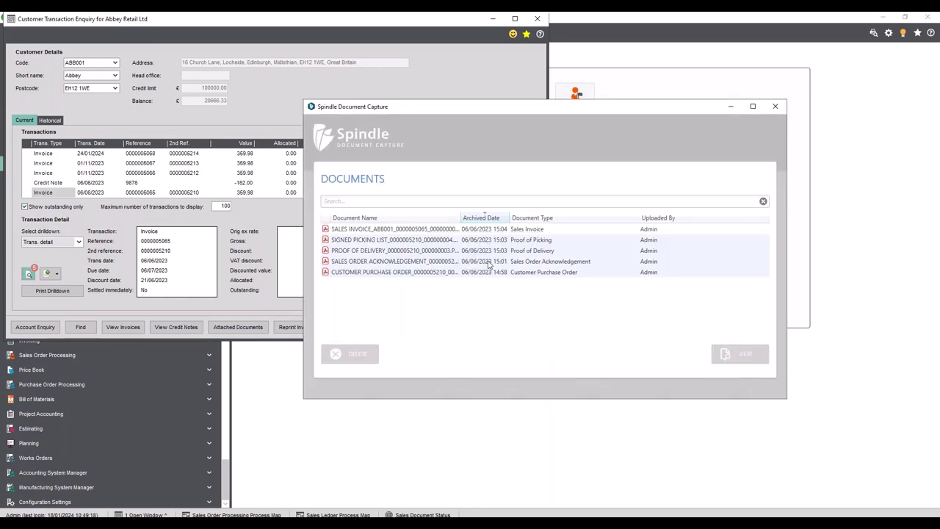
Look through the listed purchase order, acknowledgement, proof of delivery, picking list and invoice, and close the document list and customer enquiry
click(527, 273)
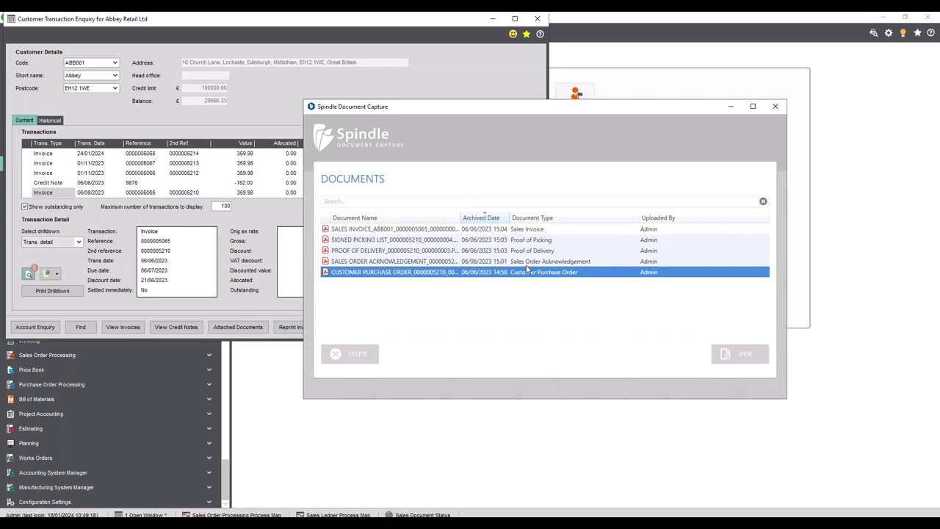
click(528, 262)
click(530, 250)
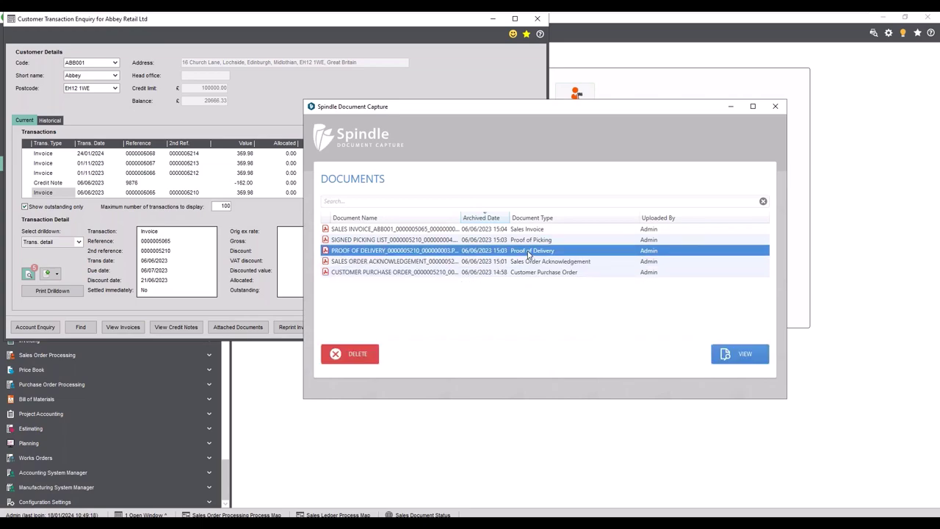
click(529, 240)
click(529, 230)
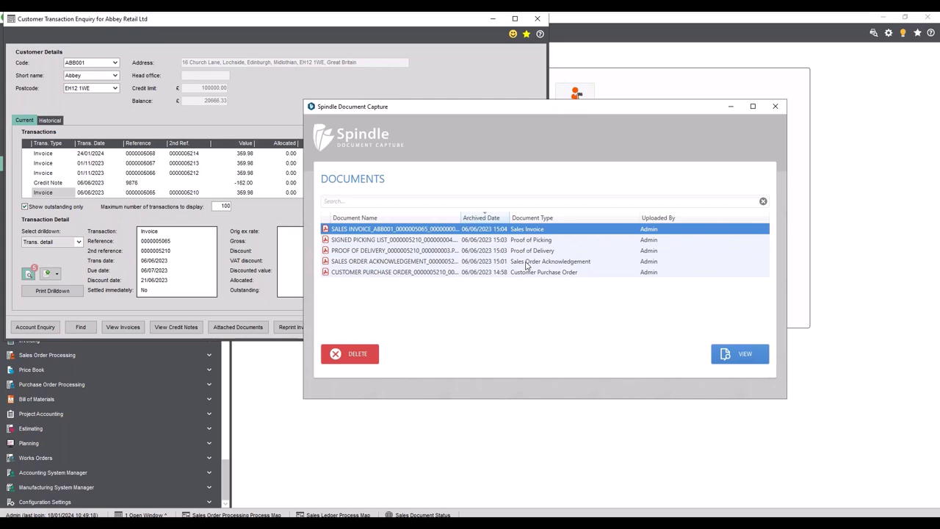
click(776, 107)
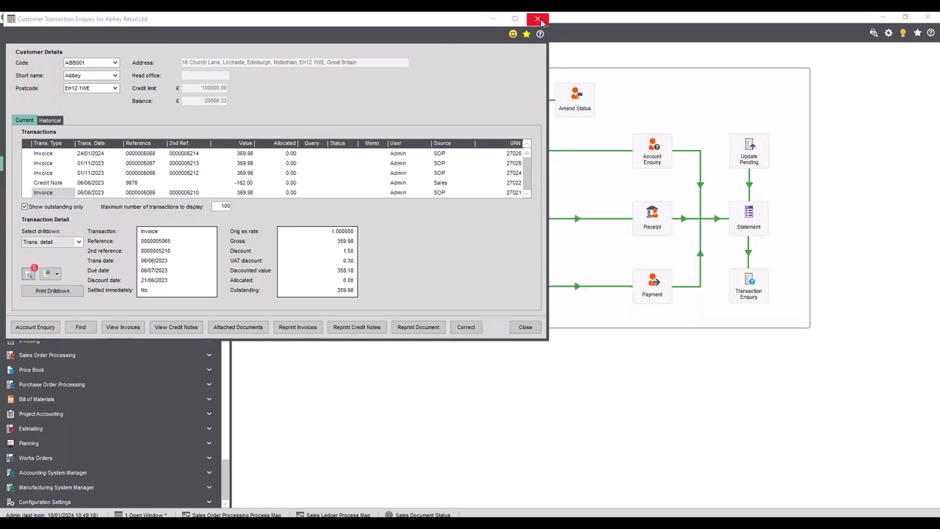
click(268, 250)
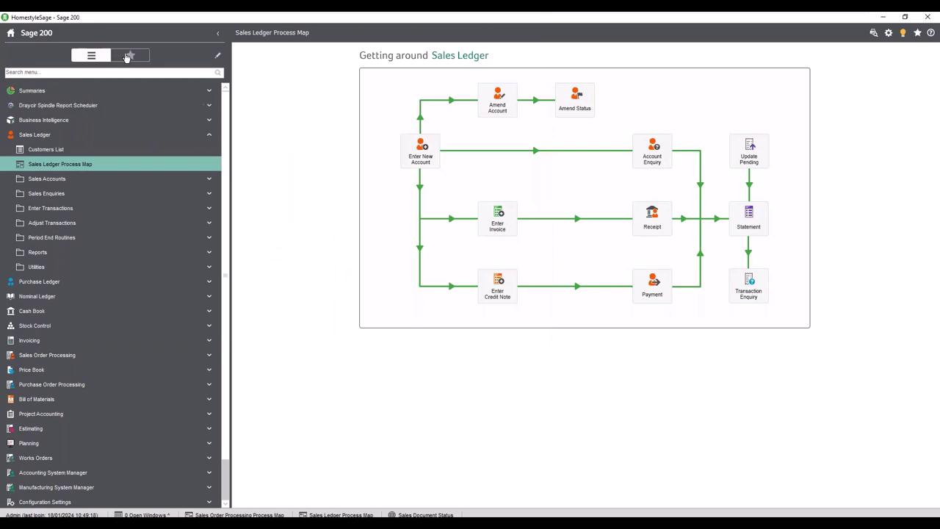
Run the favourite nominal Transaction Enquiry for account 31100, cost centre Ret, department COM, and open the last 03/09/2021 transaction's details
click(128, 59)
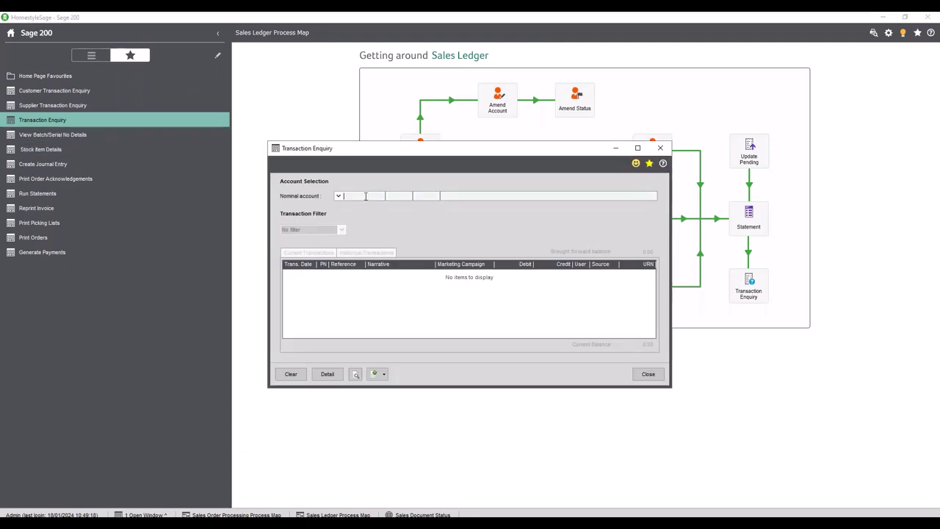
text(31100)
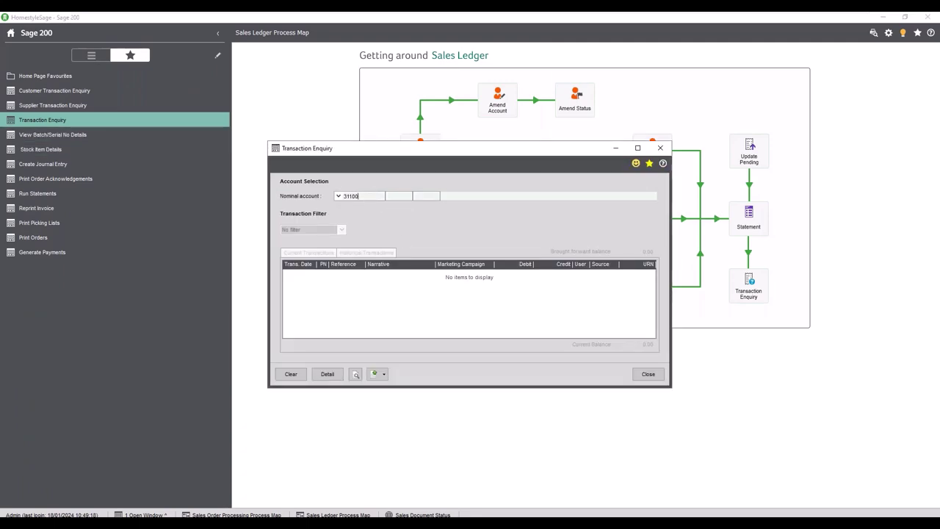
text(retcom)
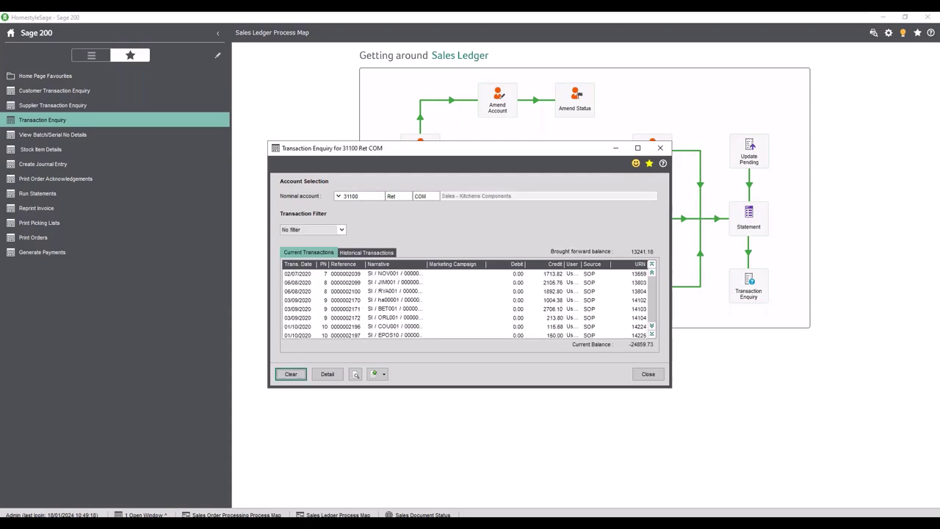
click(651, 334)
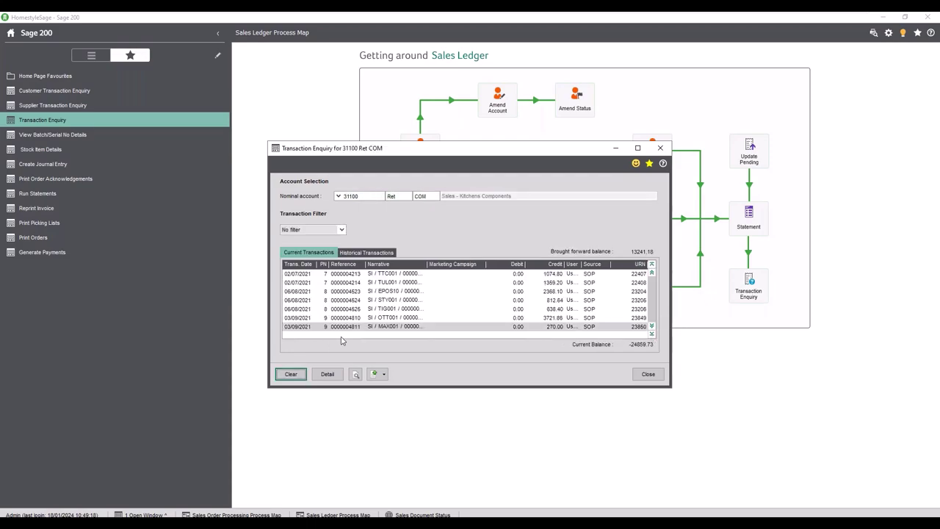
click(364, 328)
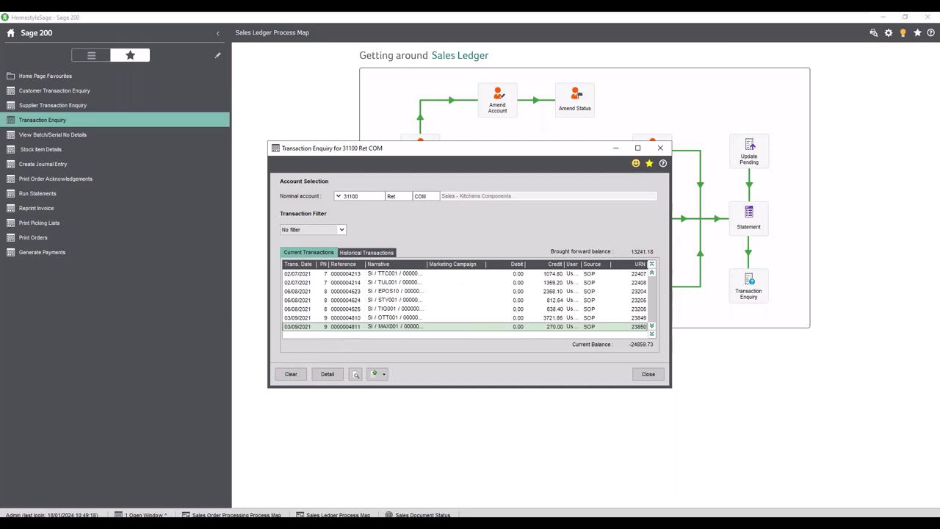
double_click(360, 326)
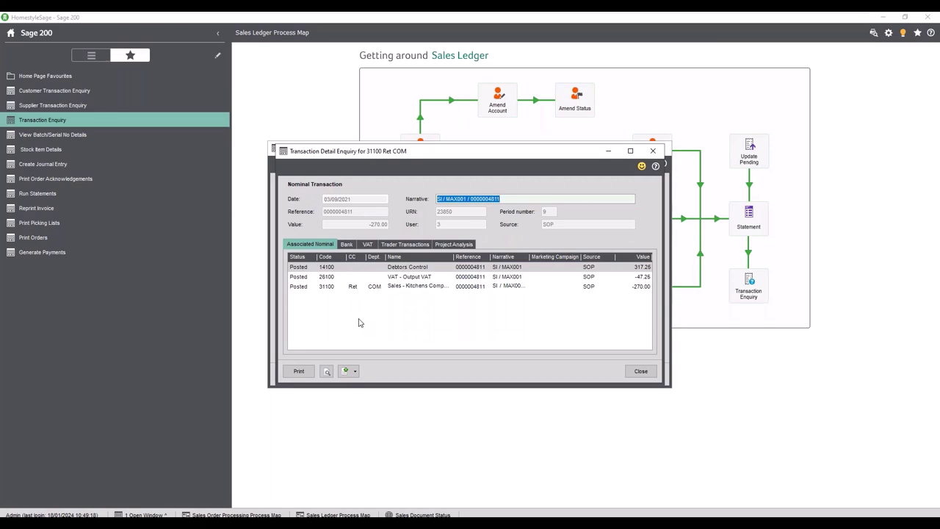
View the archived sales invoice of the transaction's associated trader invoice, and close the PDF, document list and both enquiries
click(404, 243)
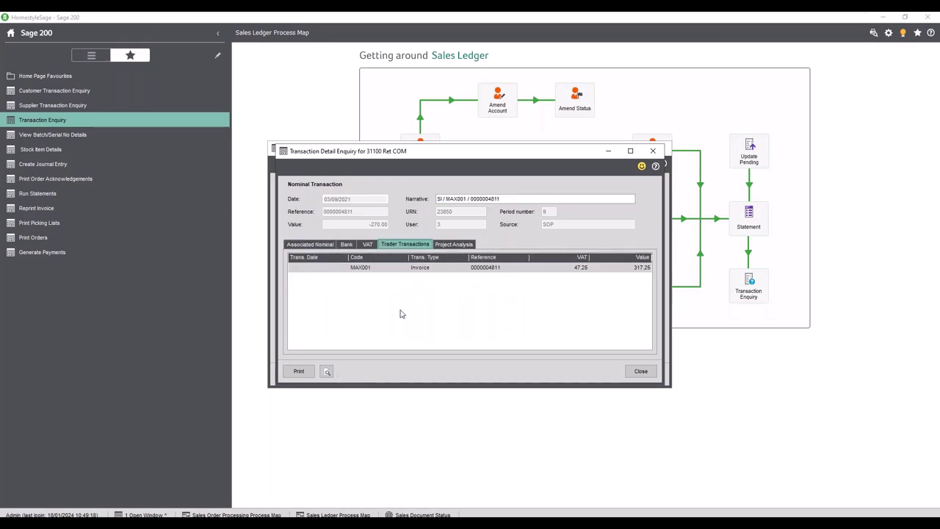
click(383, 271)
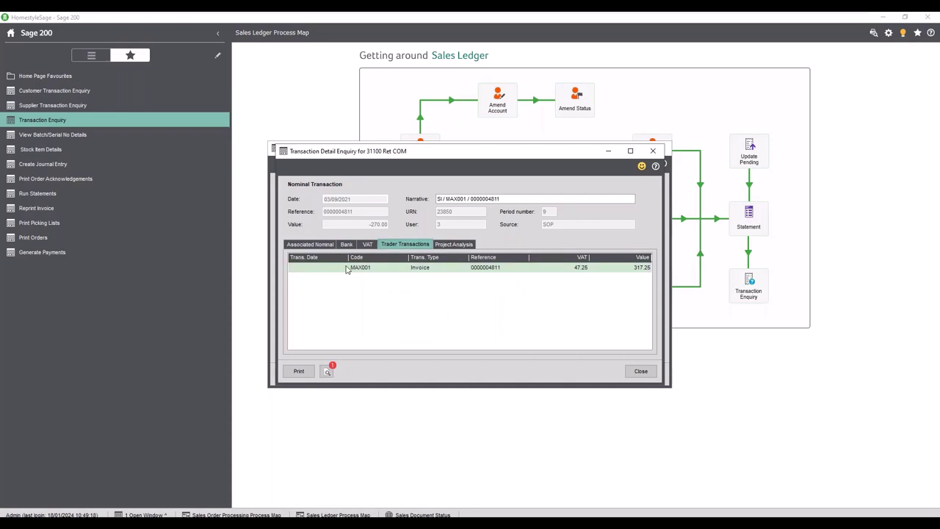
click(326, 371)
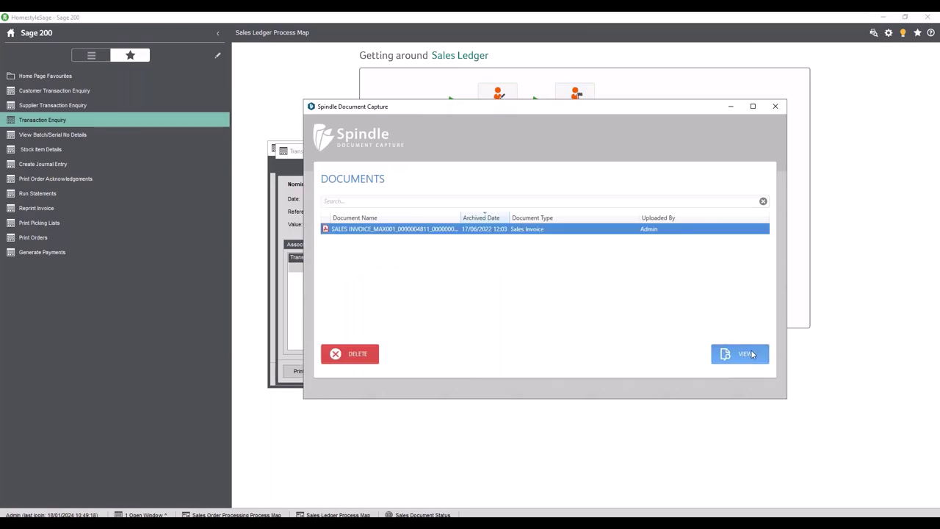
click(751, 357)
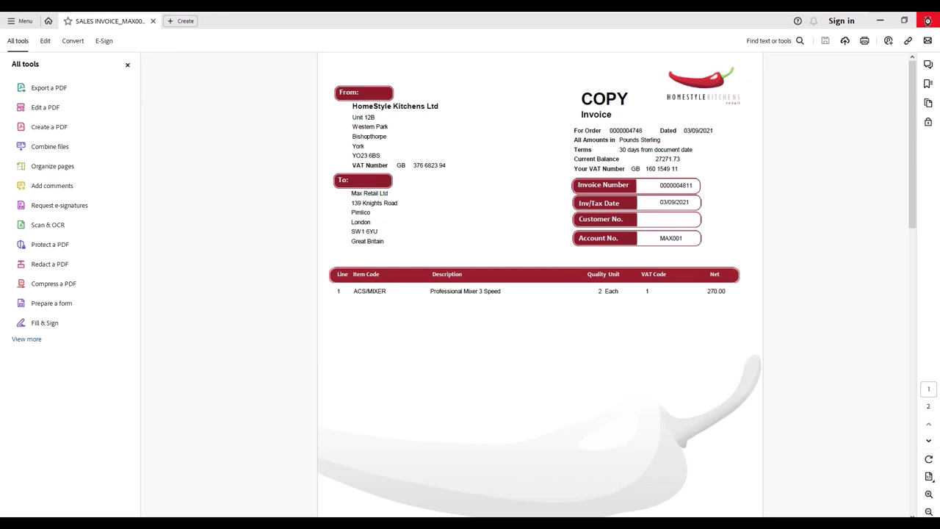
click(926, 21)
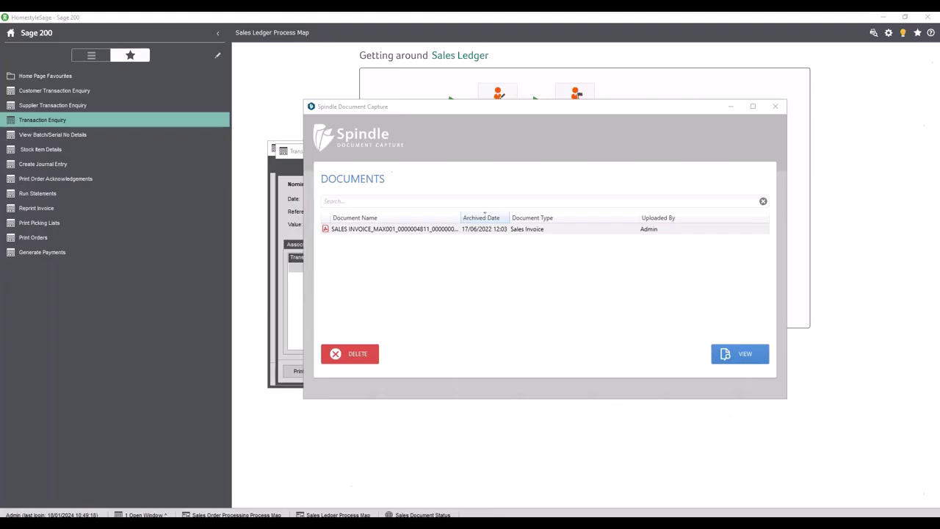
click(776, 107)
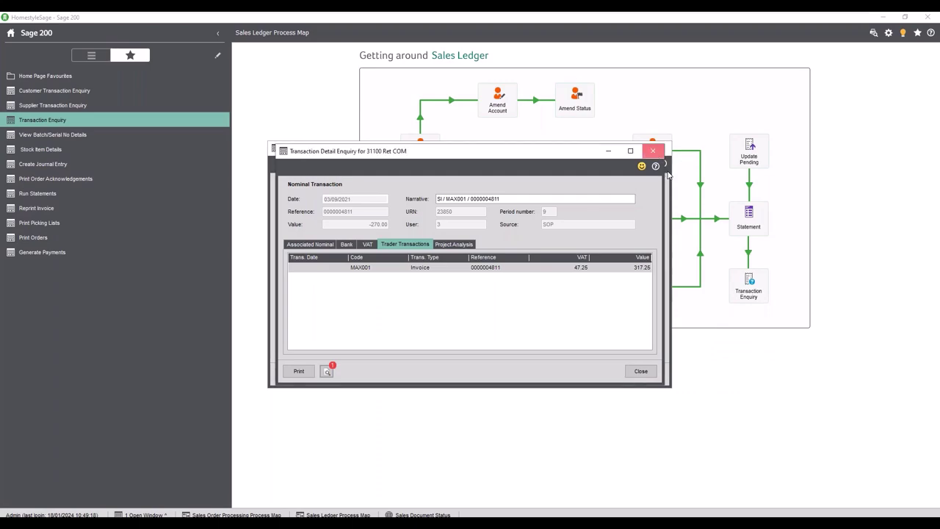
click(653, 150)
click(656, 157)
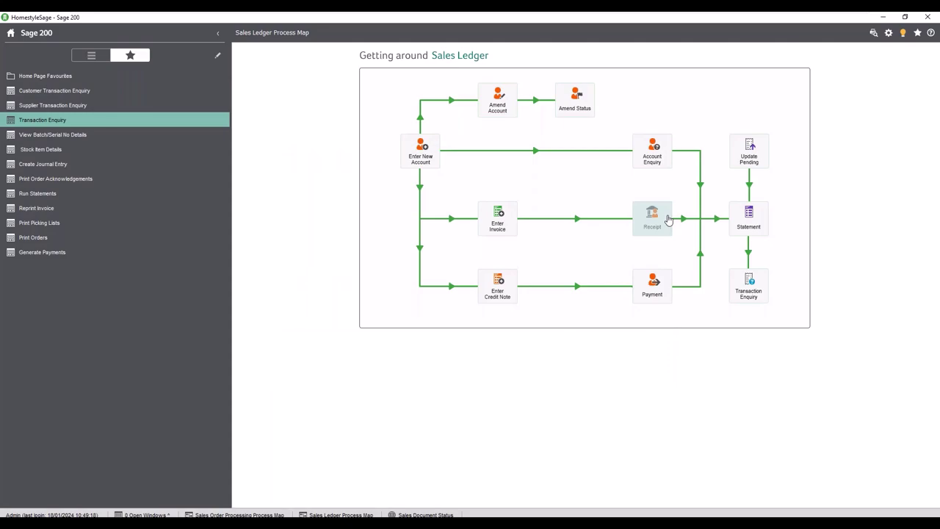
Return from the favourites to the full menu, look at the Enter Sales Credit Note form and close it, and collapse Sales Ledger
click(94, 56)
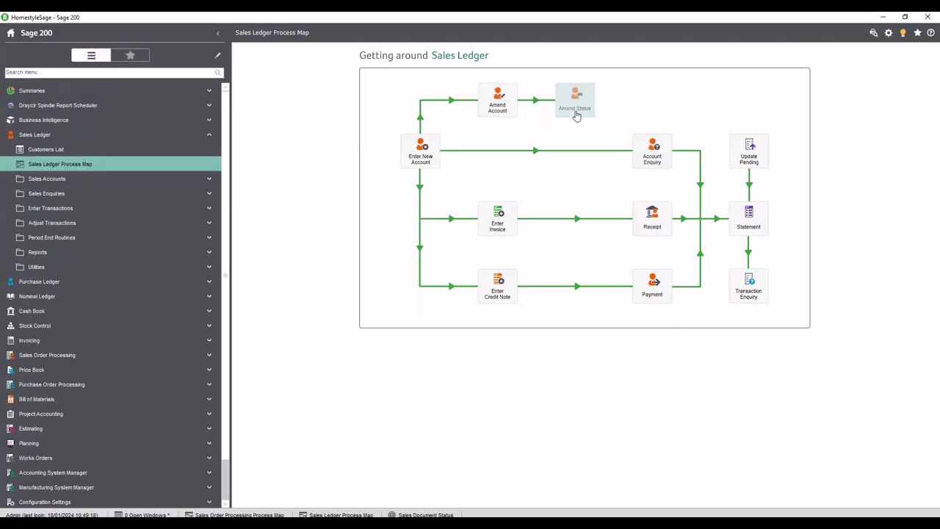
click(500, 312)
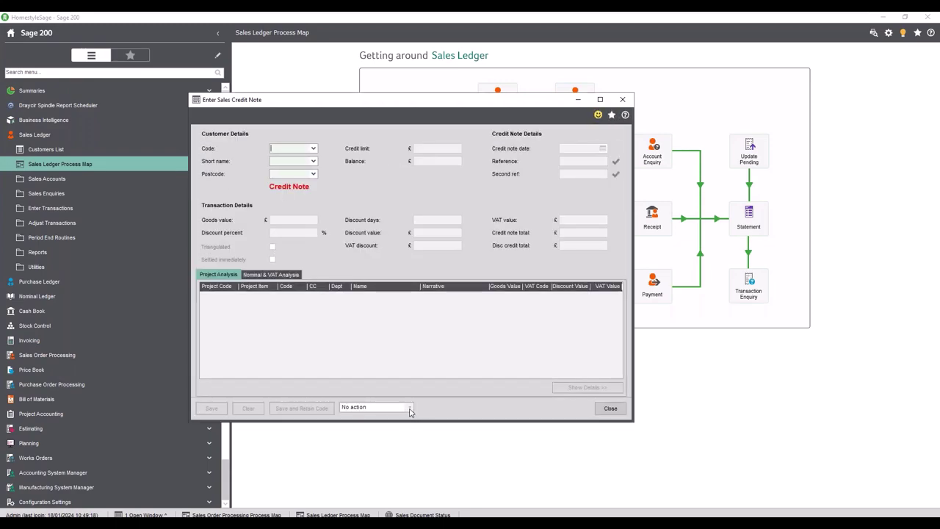
click(622, 99)
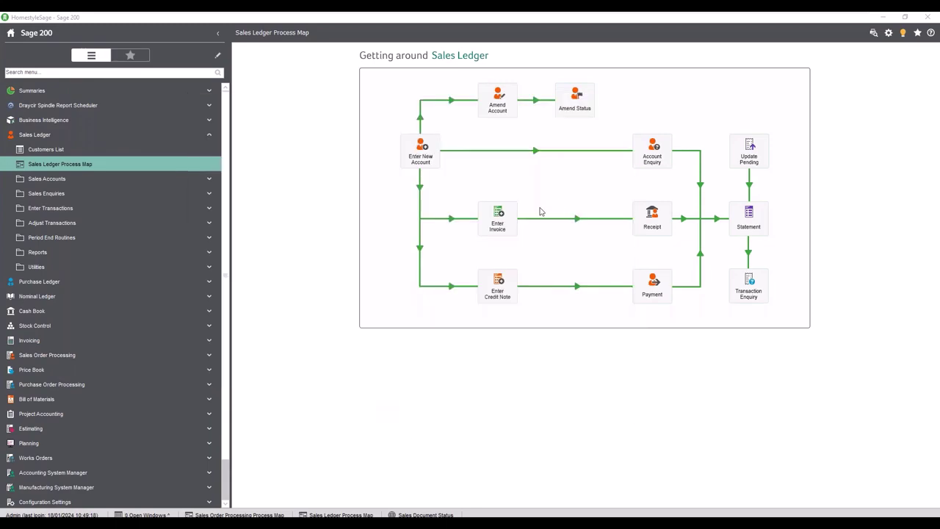
click(113, 133)
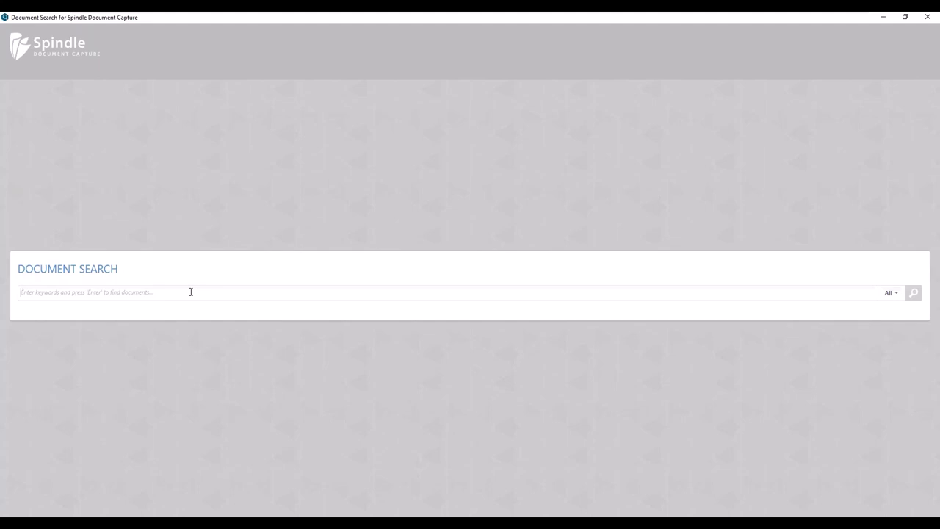
Search the Spindle Document Capture archive for "abbey" and restrict the search to the Sales Invoice document type
text(abbey)
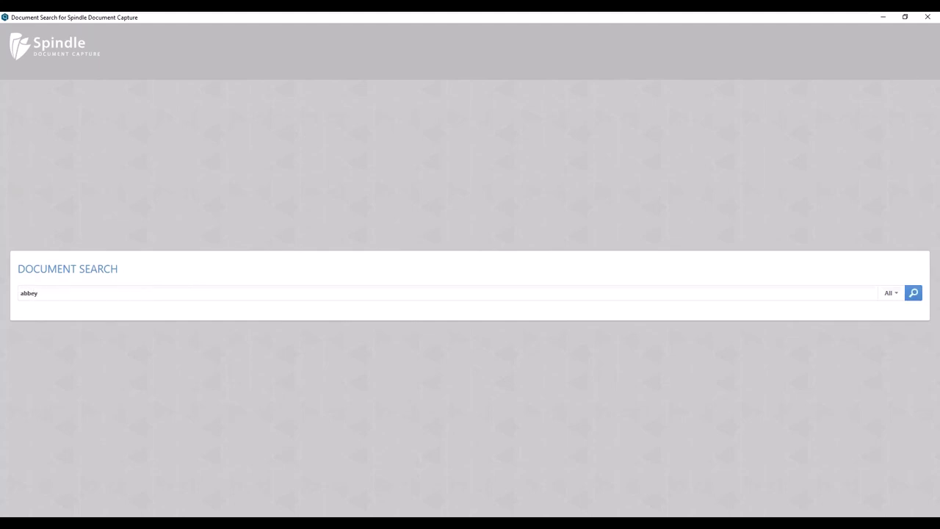
key(Return)
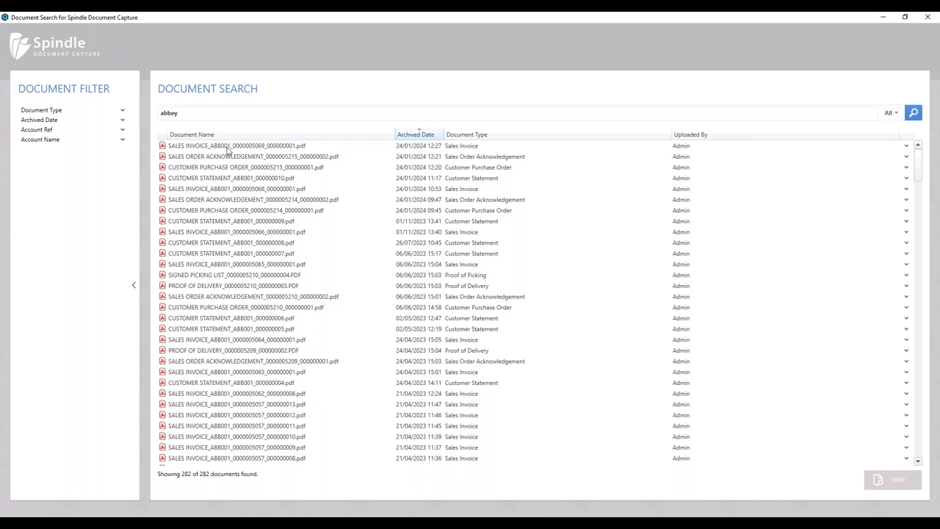
click(897, 113)
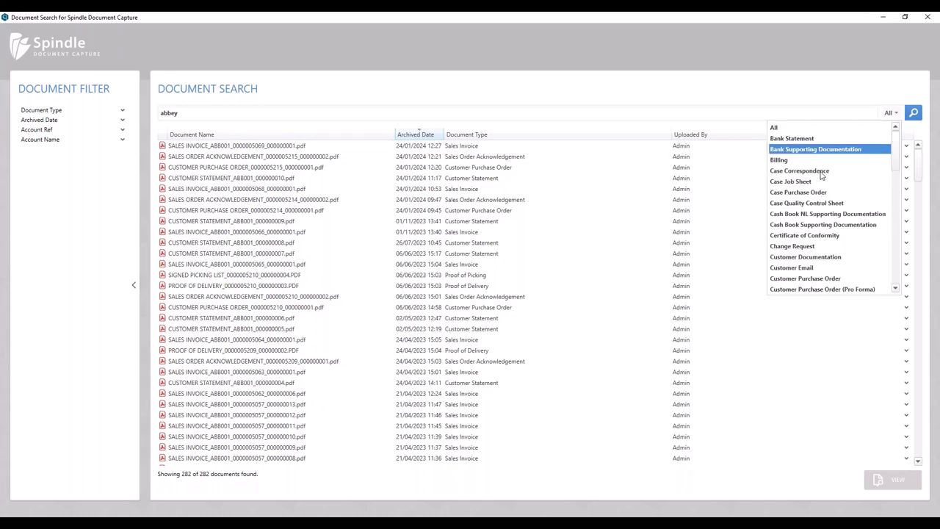
scroll(829, 251, down, 2)
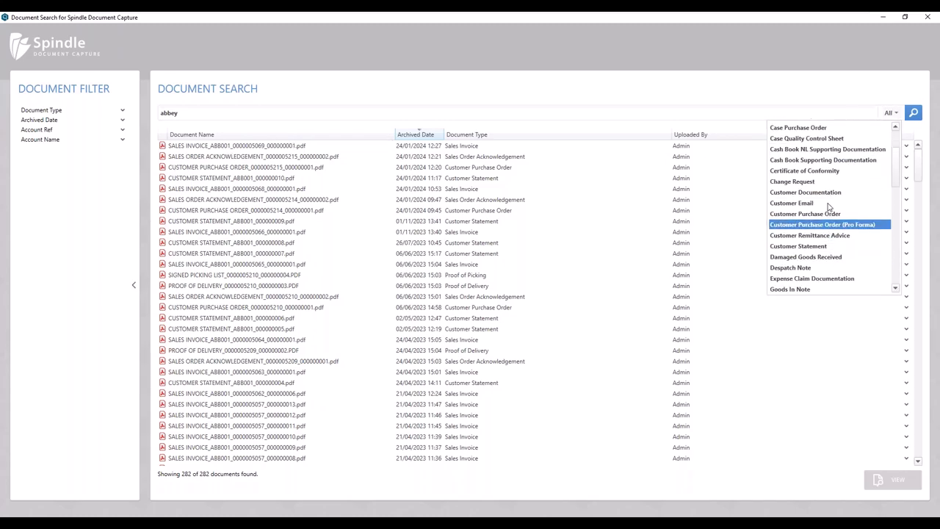
scroll(827, 176, down, 8)
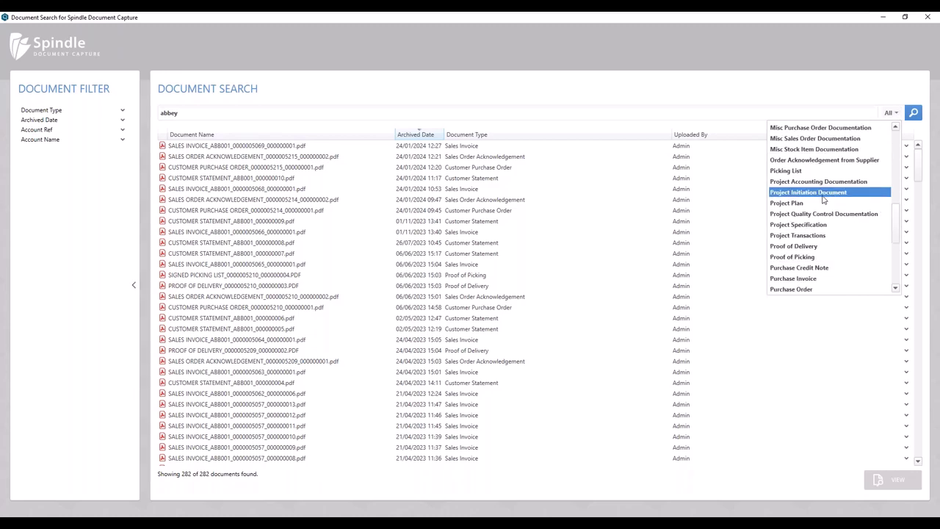
scroll(823, 199, down, 3)
click(811, 182)
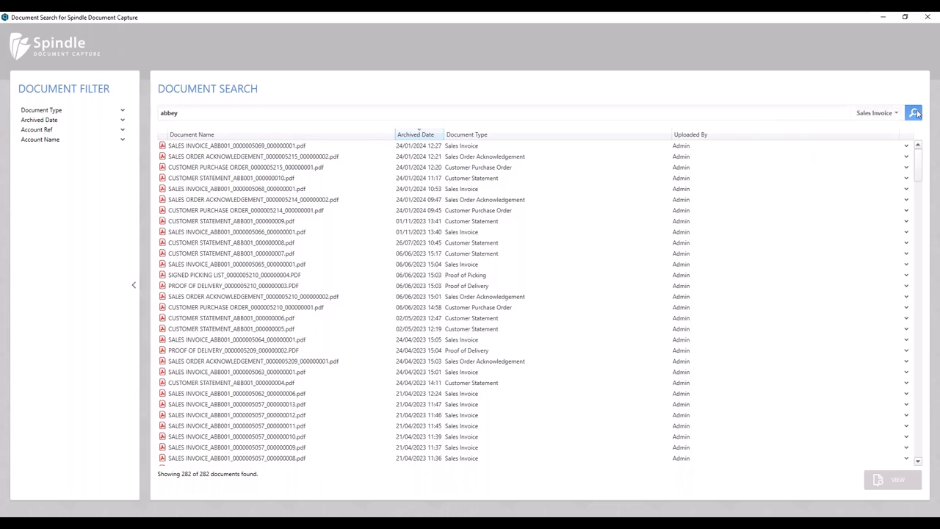
click(914, 112)
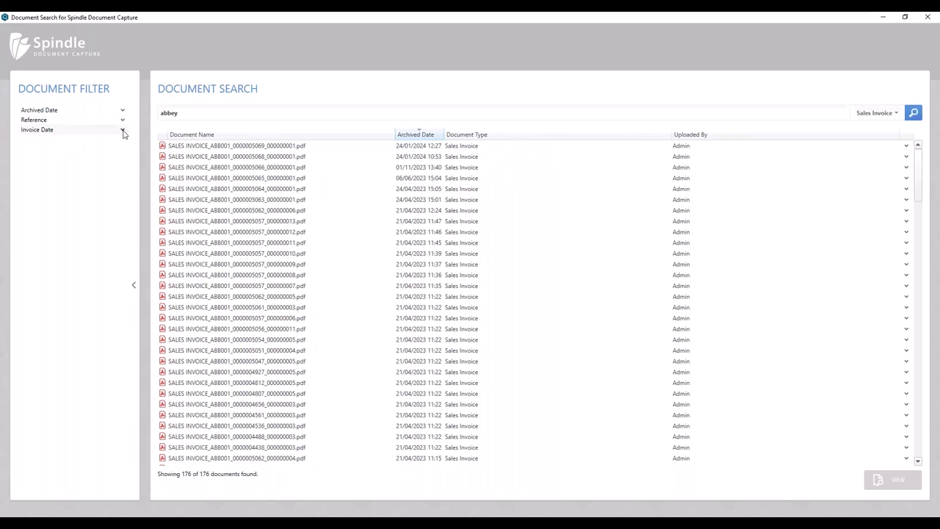
Filter the invoices by invoice date to This Week, select the one archived at 10:53, and minimise Document Search
click(122, 131)
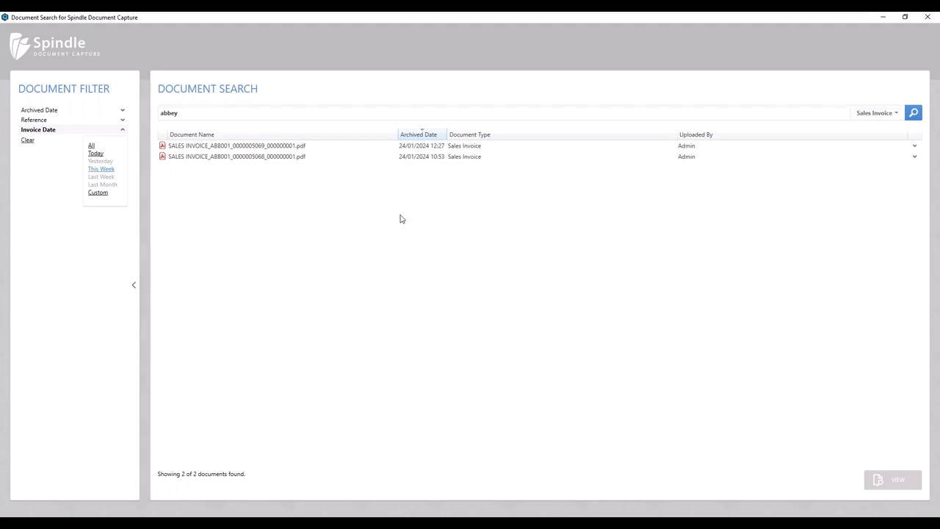
click(313, 157)
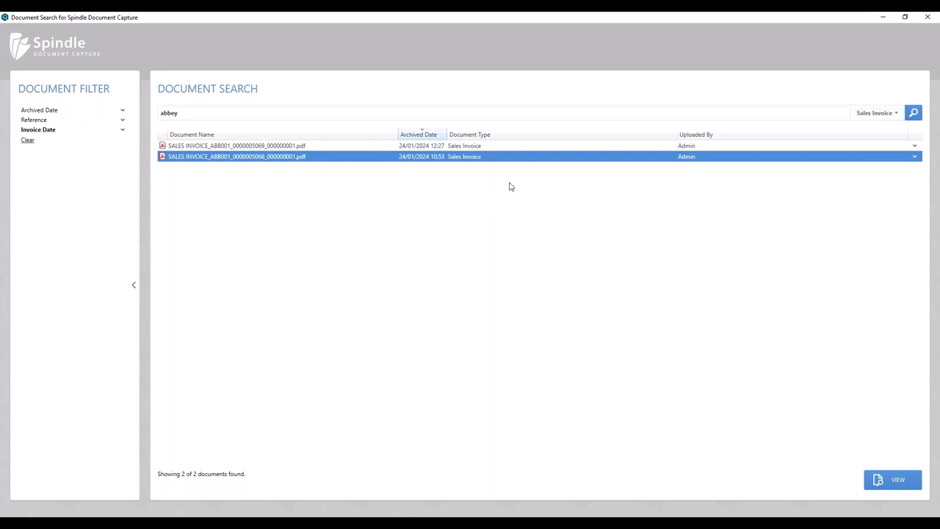
click(886, 17)
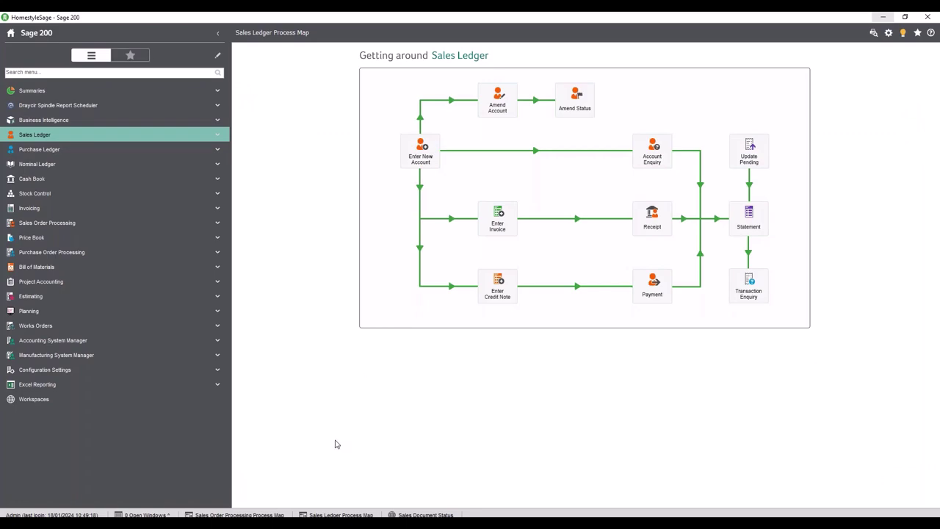
Minimise Sage 200 and launch Server Administration from the desktop, allowing it to run with elevated rights
click(880, 17)
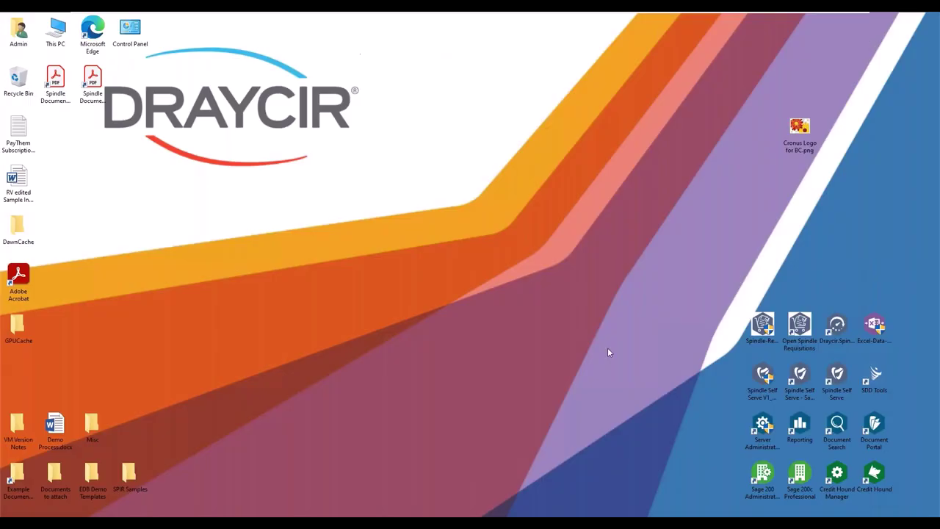
click(762, 426)
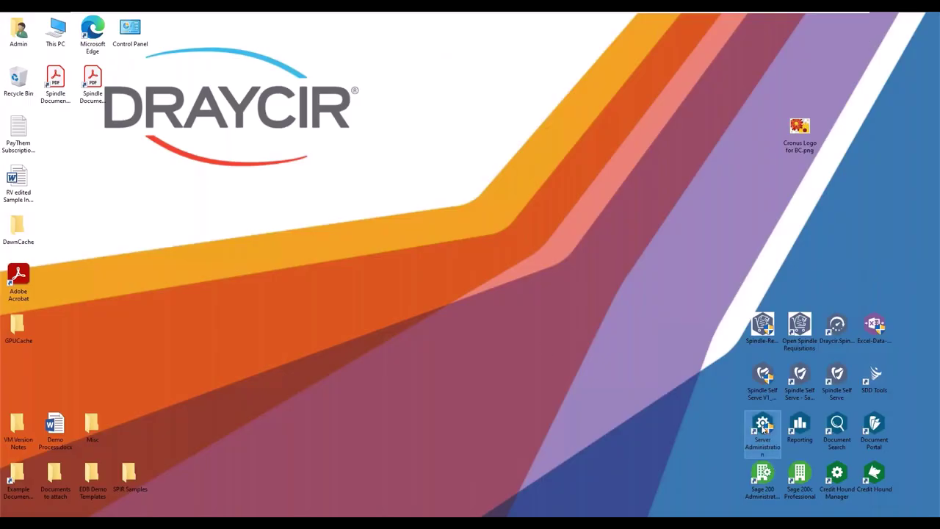
double_click(762, 426)
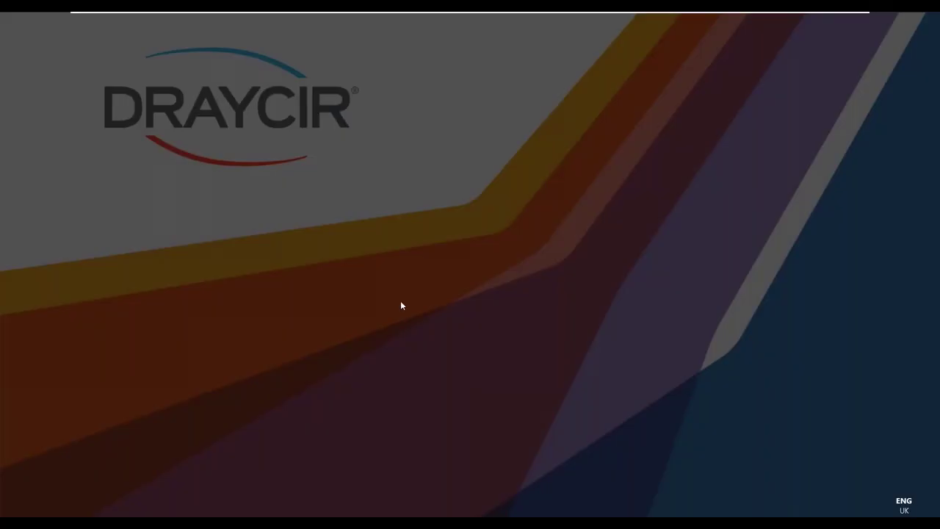
click(421, 339)
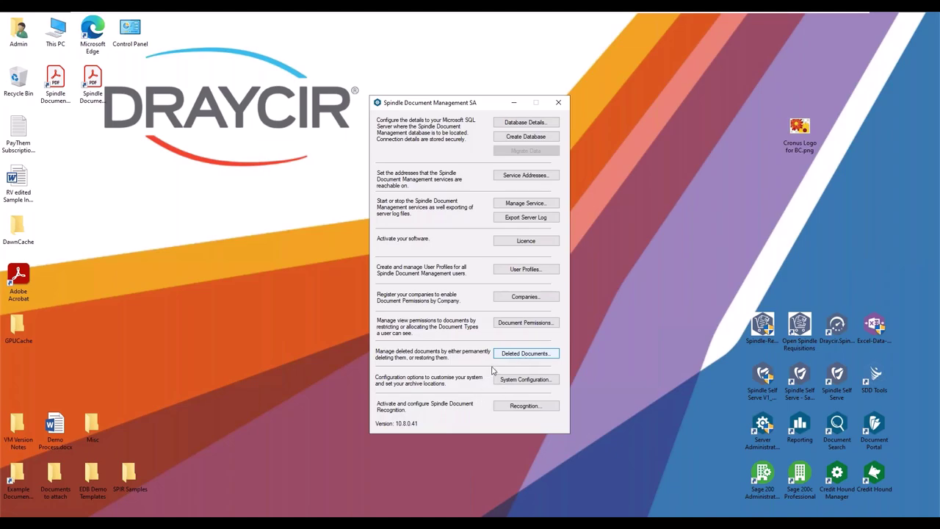
Try to permanently delete the first two sales invoices in Deleted Documents, dismiss the message and minimise the Deleted Documents window
click(524, 353)
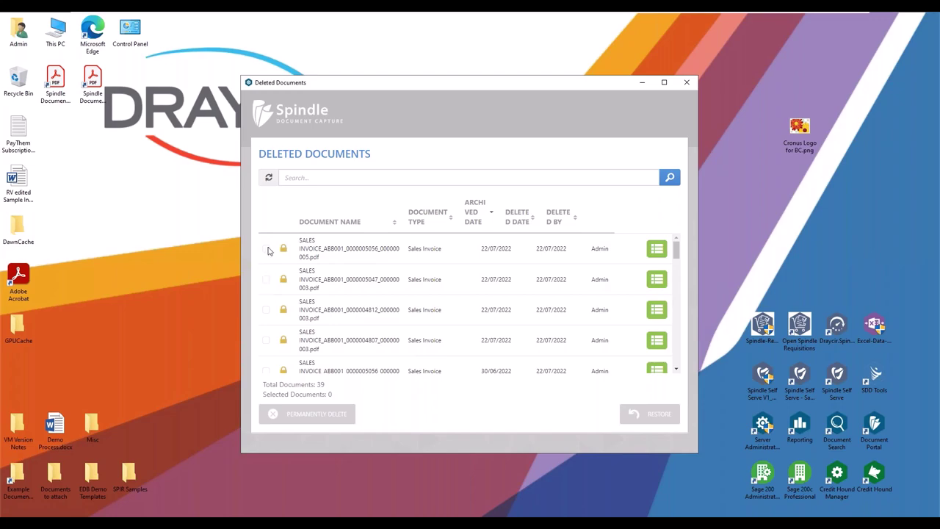
click(266, 249)
click(267, 279)
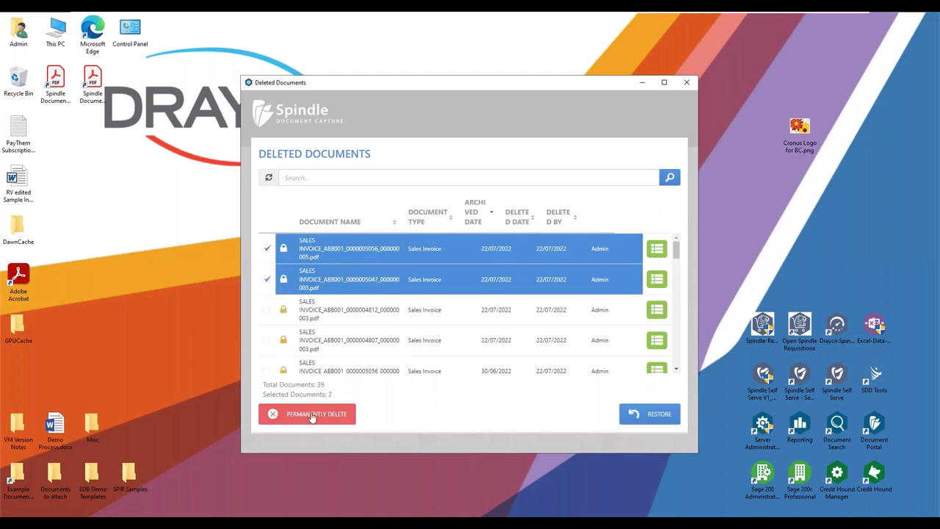
click(302, 418)
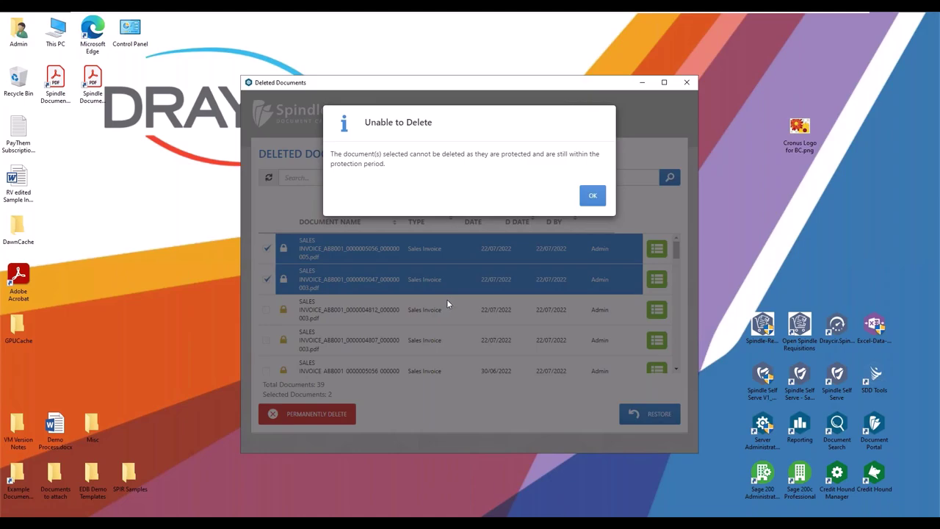
click(595, 200)
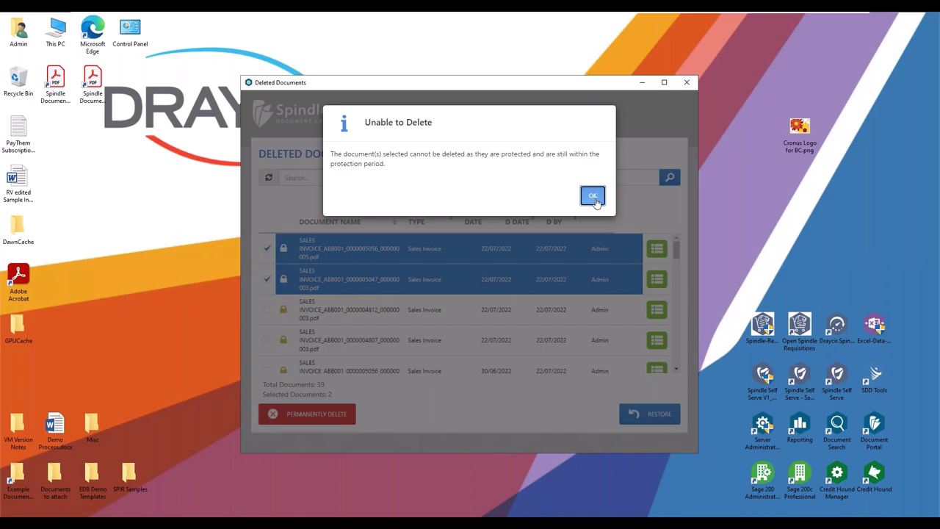
click(641, 83)
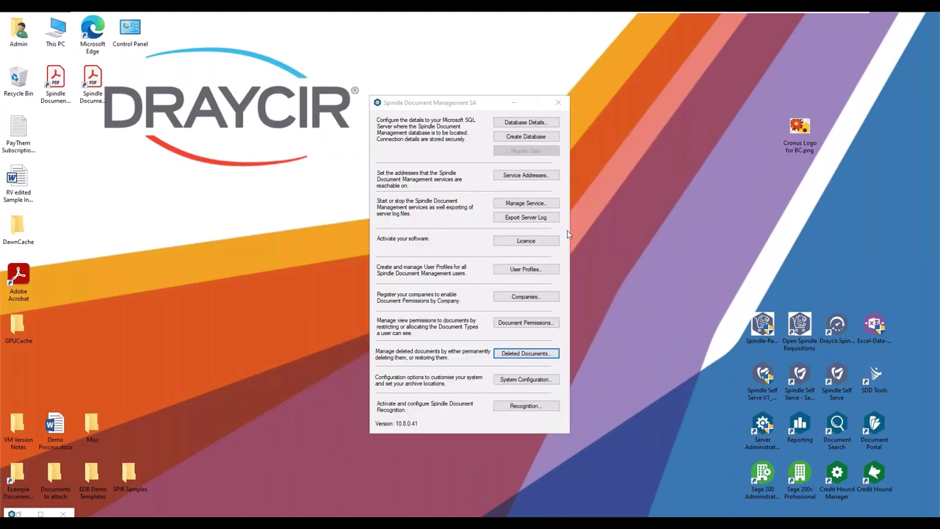